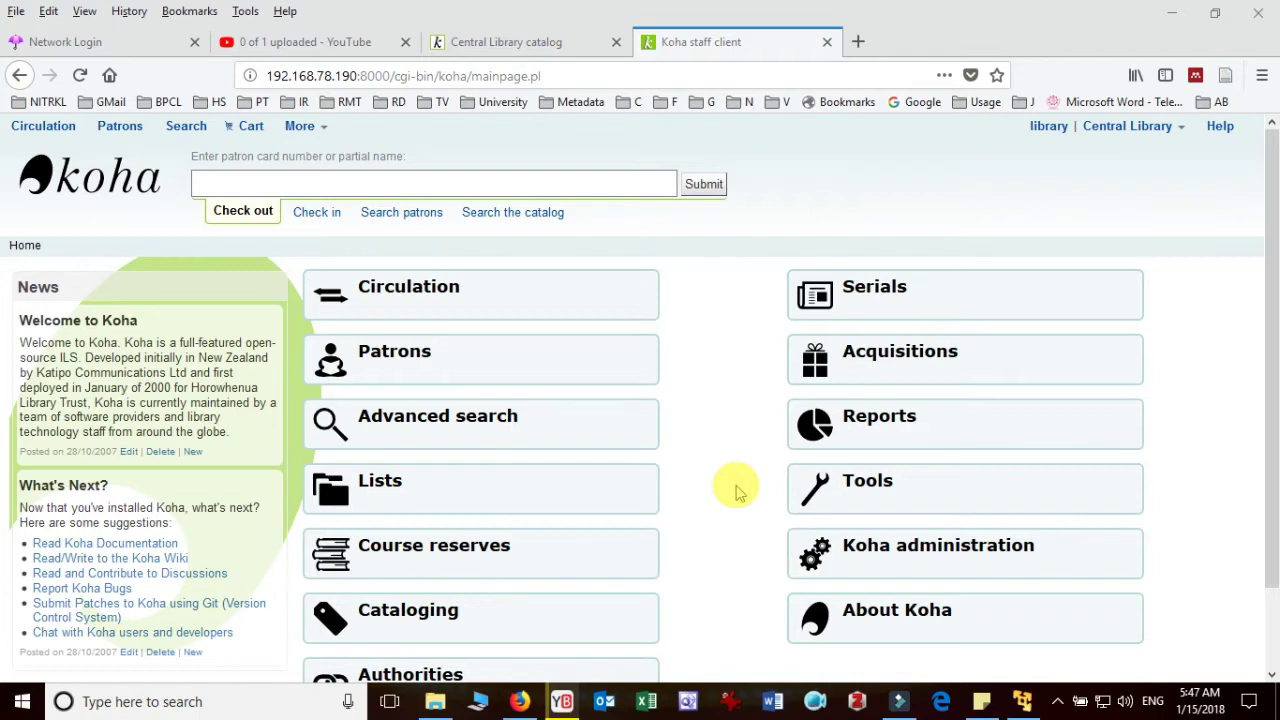
Step: Search the serials subscriptions for the title "journal of library" and open serial receiving for Journal of Library
{"action": "left_click", "coordinate": [1044, 300]}
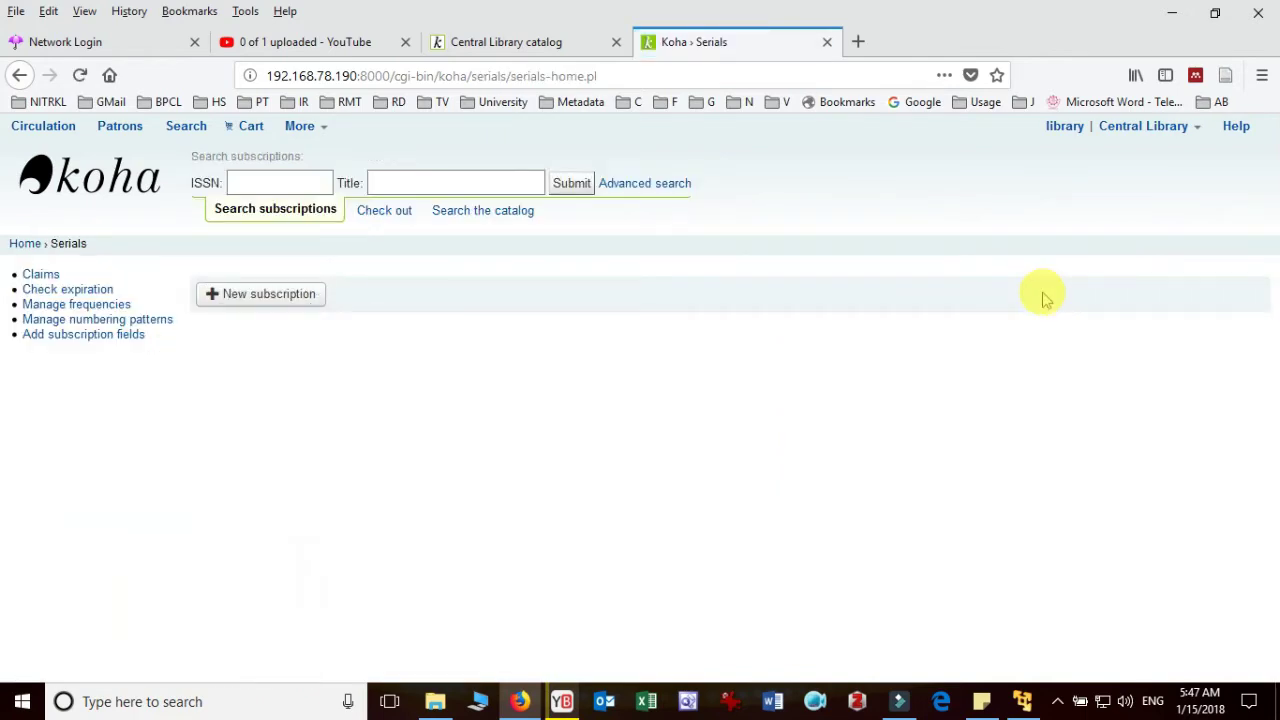
{"action": "left_click", "coordinate": [498, 182]}
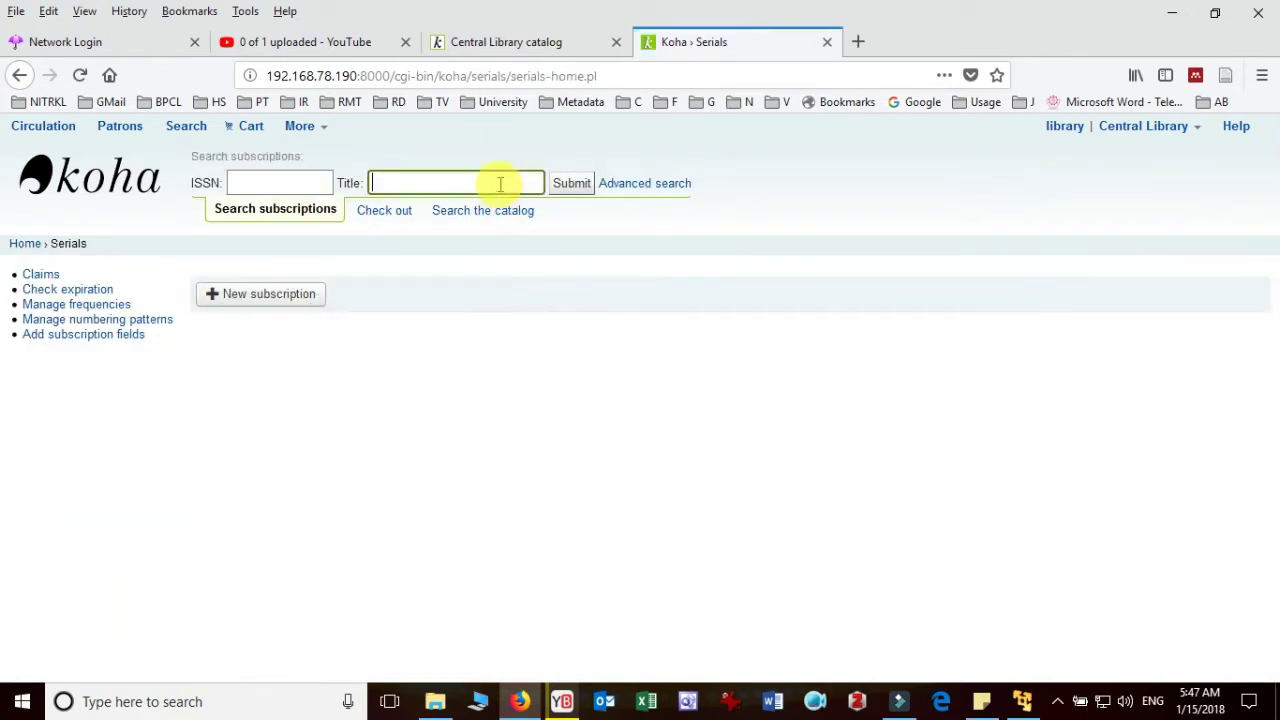
{"action": "type", "text": "journal of library"}
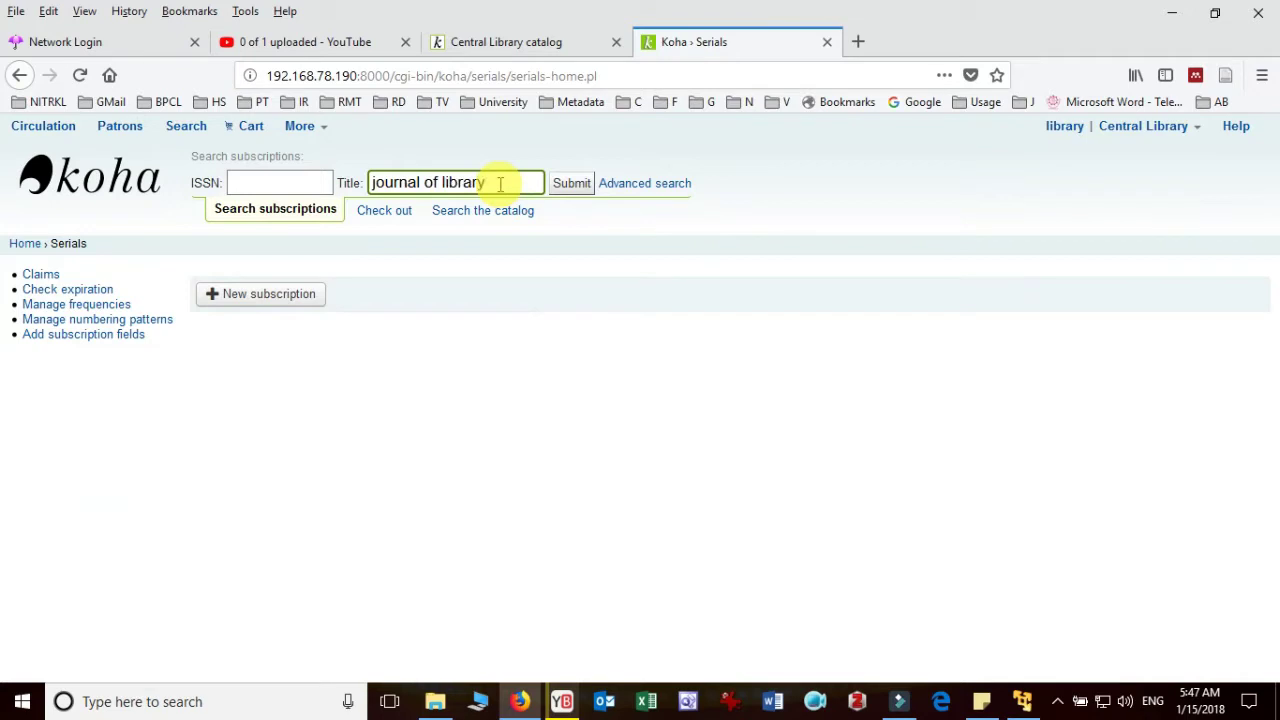
{"action": "key", "text": "Return"}
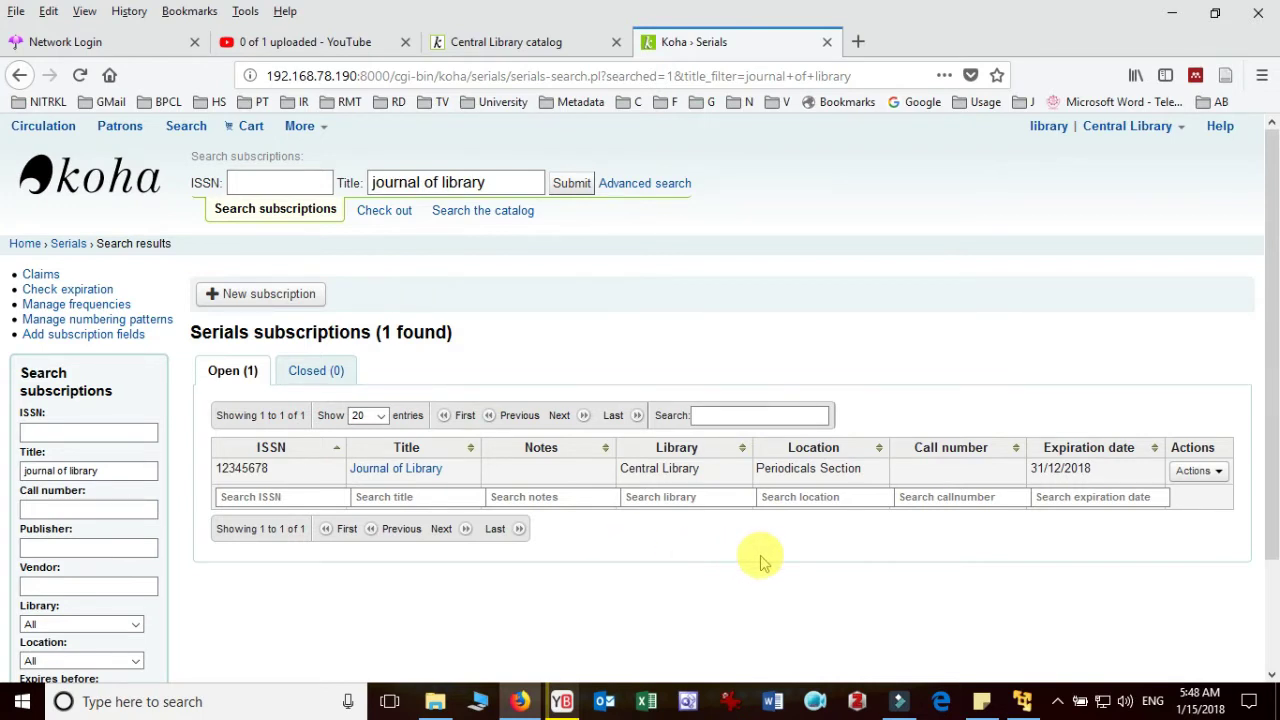
{"action": "left_click", "coordinate": [1219, 472]}
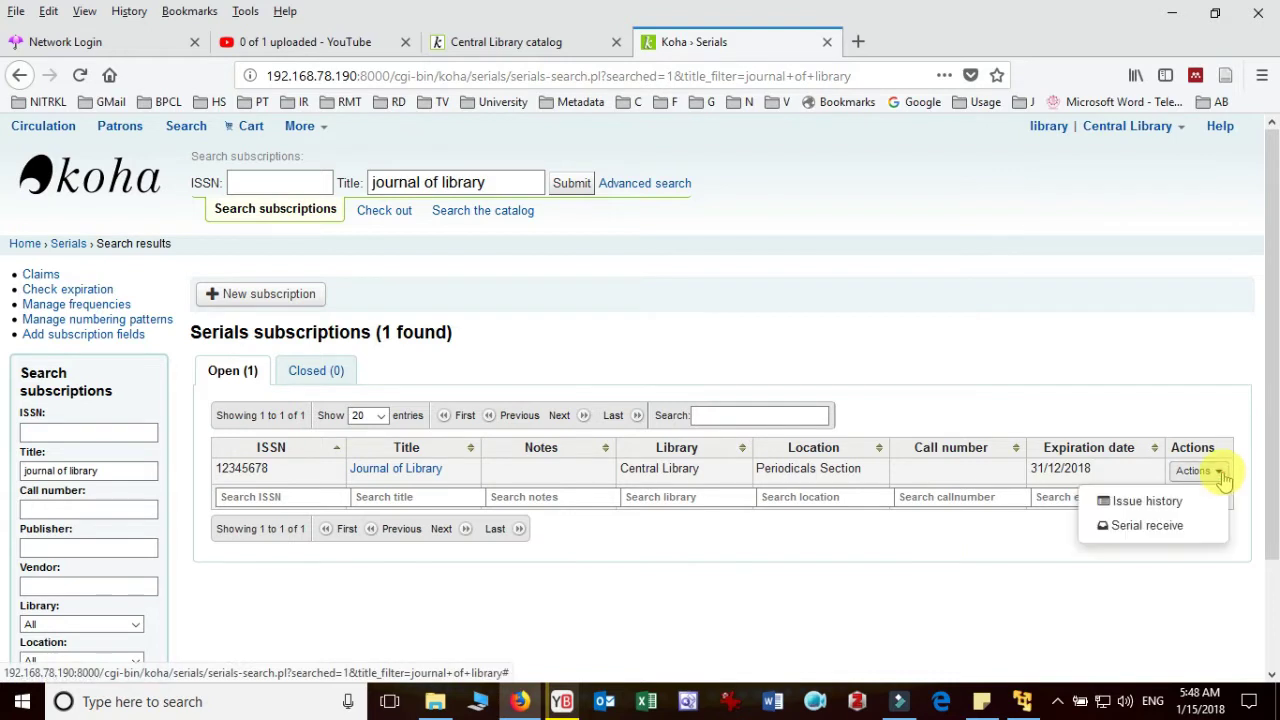
{"action": "left_click", "coordinate": [1192, 535]}
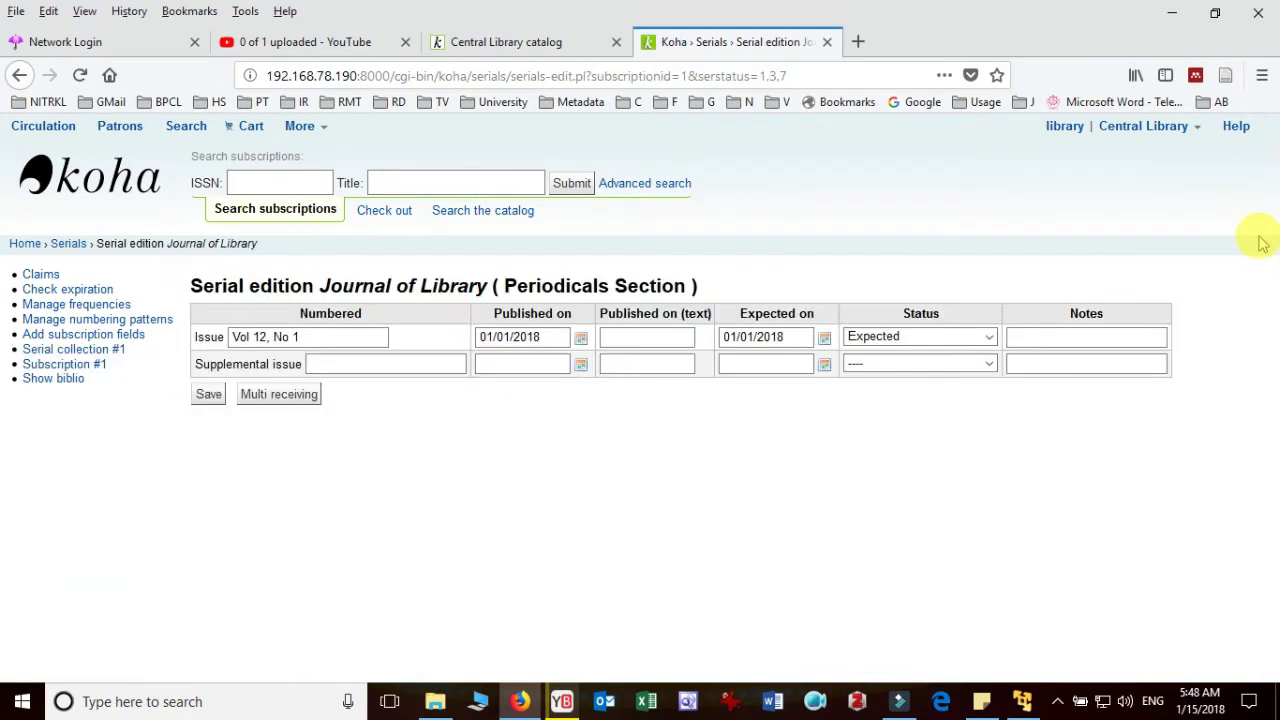
Step: Receive issue Vol 12, No 1 with the date 14/01/2018 and status Arrived, and save the serial edition
{"action": "left_click", "coordinate": [776, 340]}
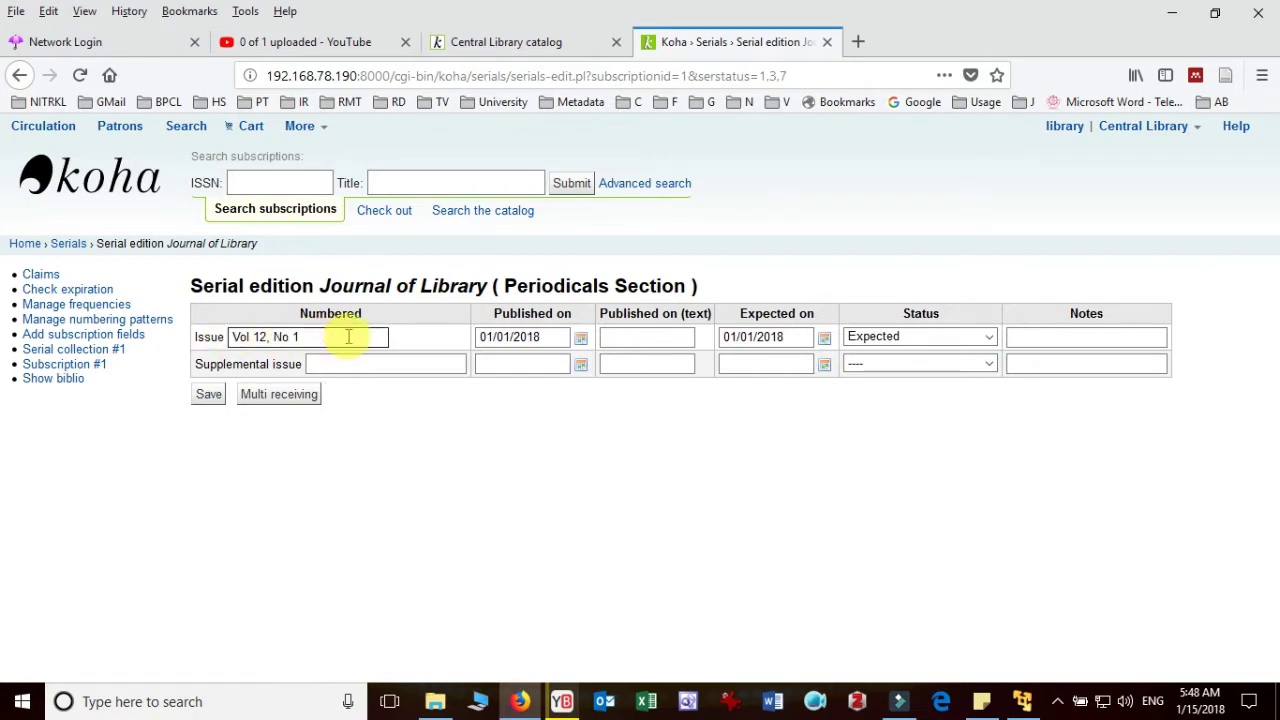
{"action": "left_click", "coordinate": [824, 339]}
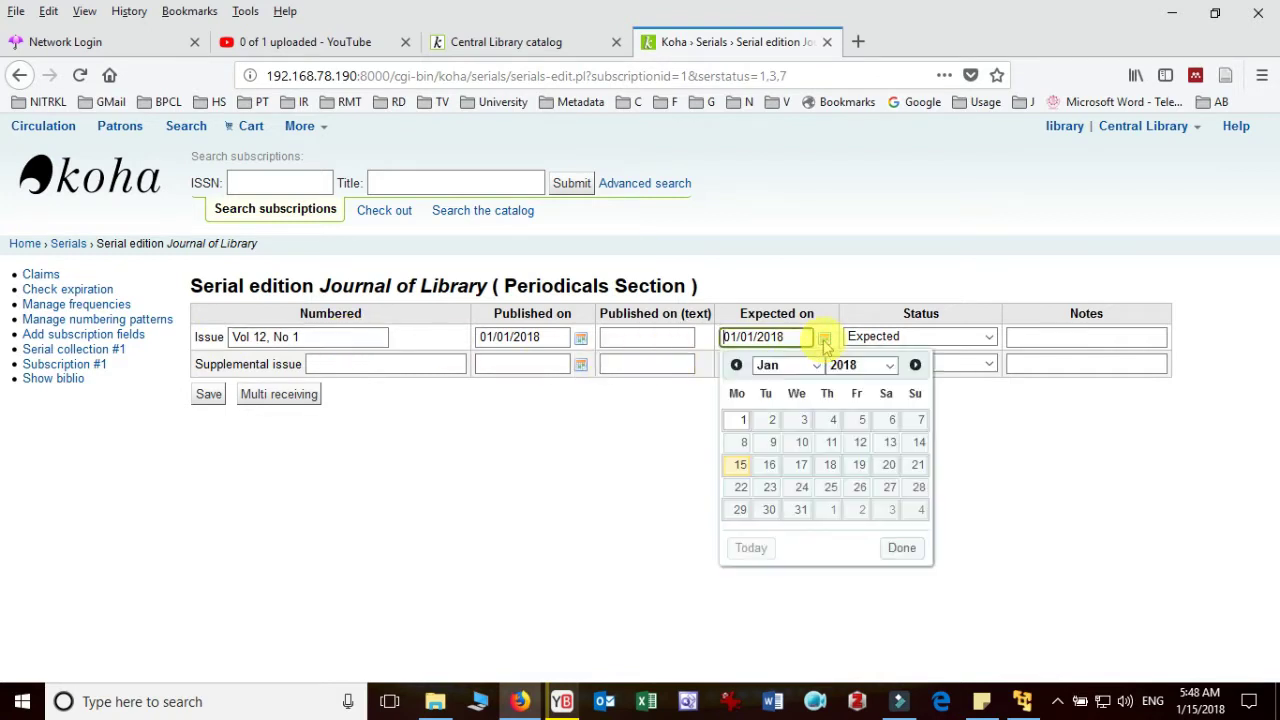
{"action": "left_click", "coordinate": [740, 464]}
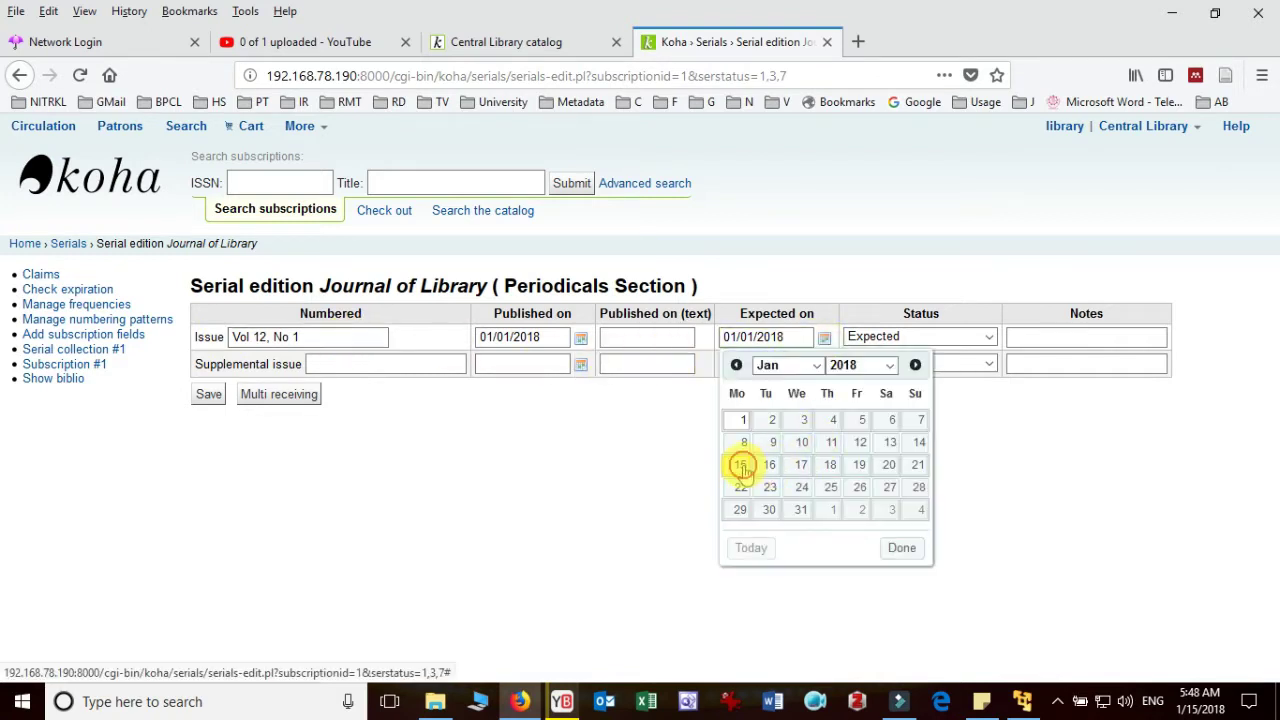
{"action": "left_click", "coordinate": [985, 339]}
{"action": "left_click", "coordinate": [966, 371]}
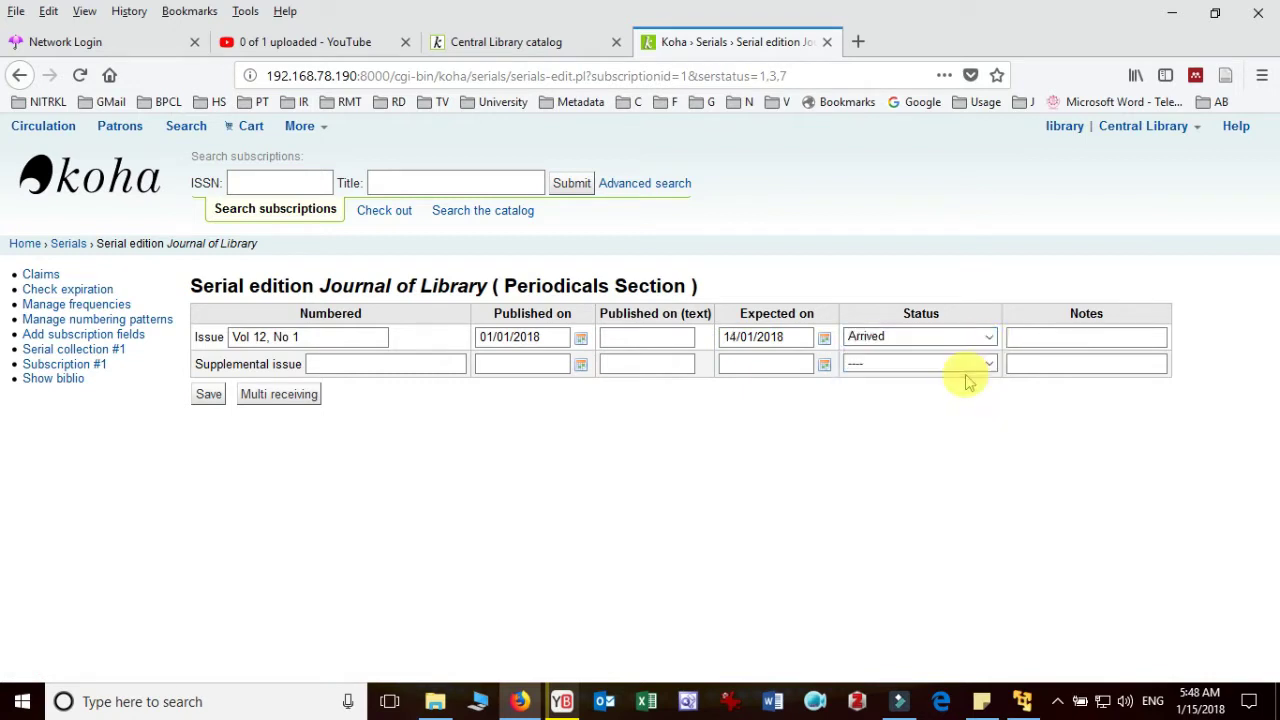
{"action": "left_click", "coordinate": [383, 366]}
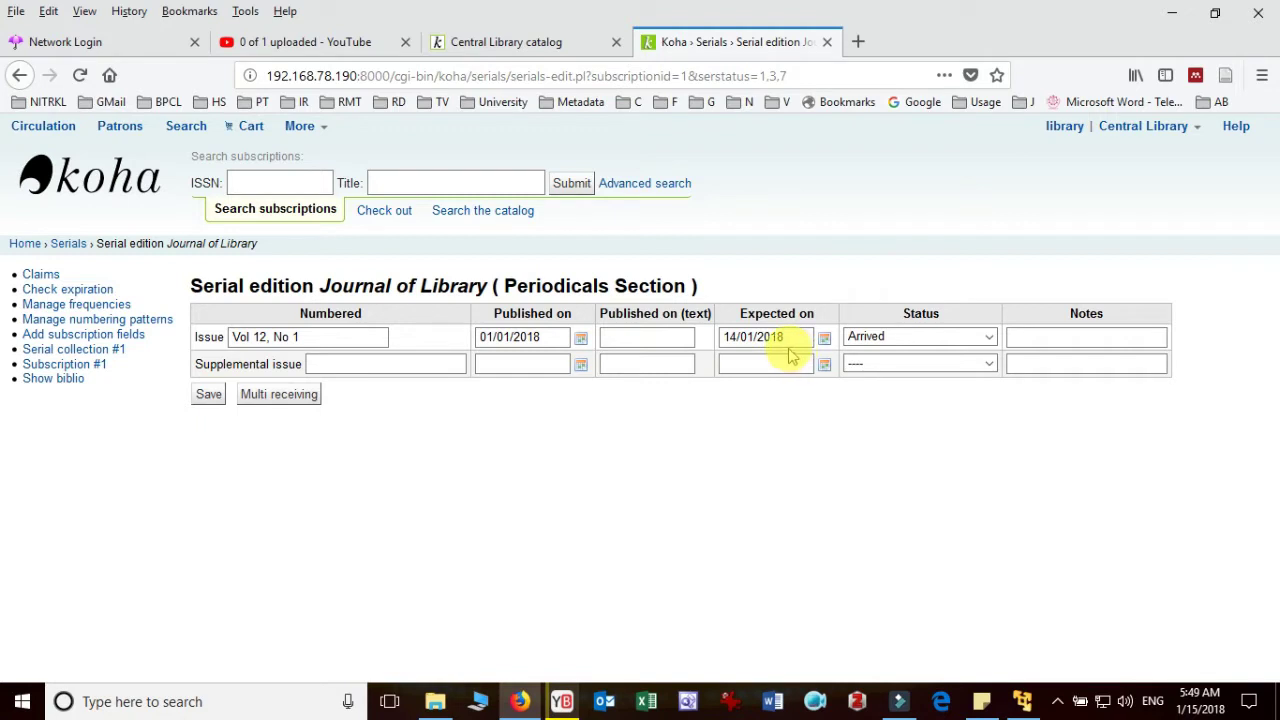
{"action": "left_click", "coordinate": [1070, 334]}
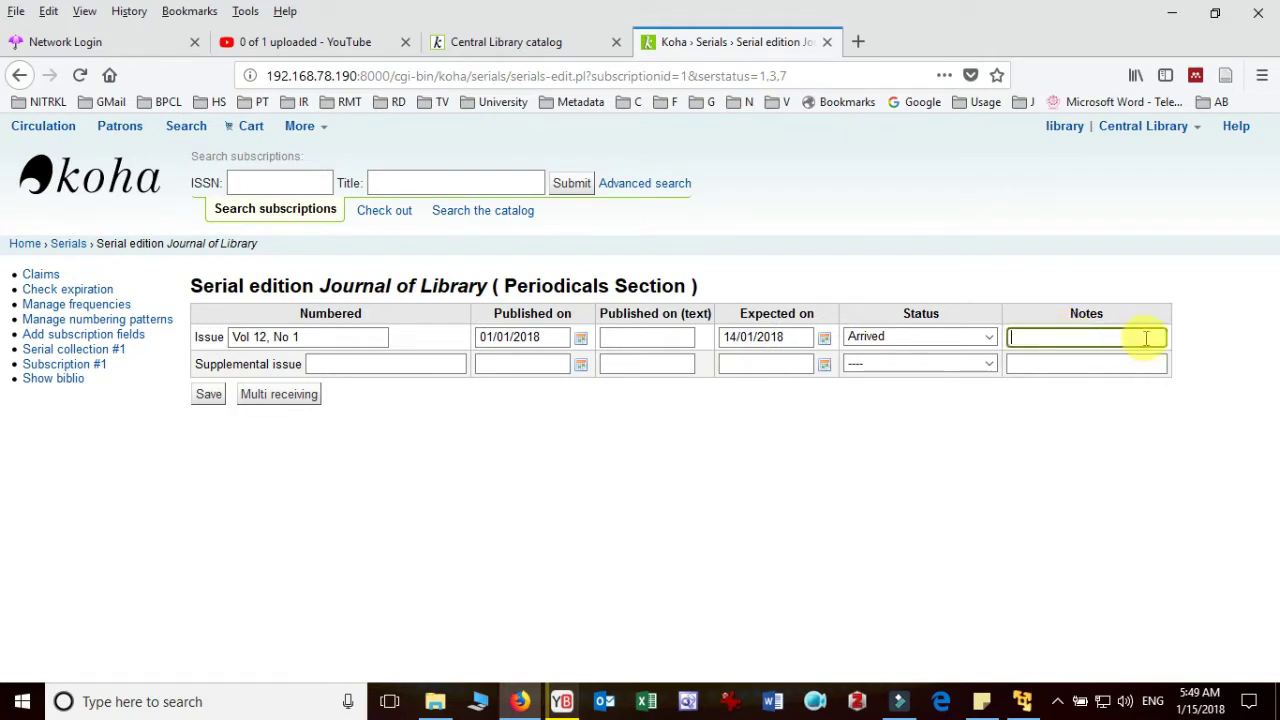
{"action": "left_click", "coordinate": [209, 400]}
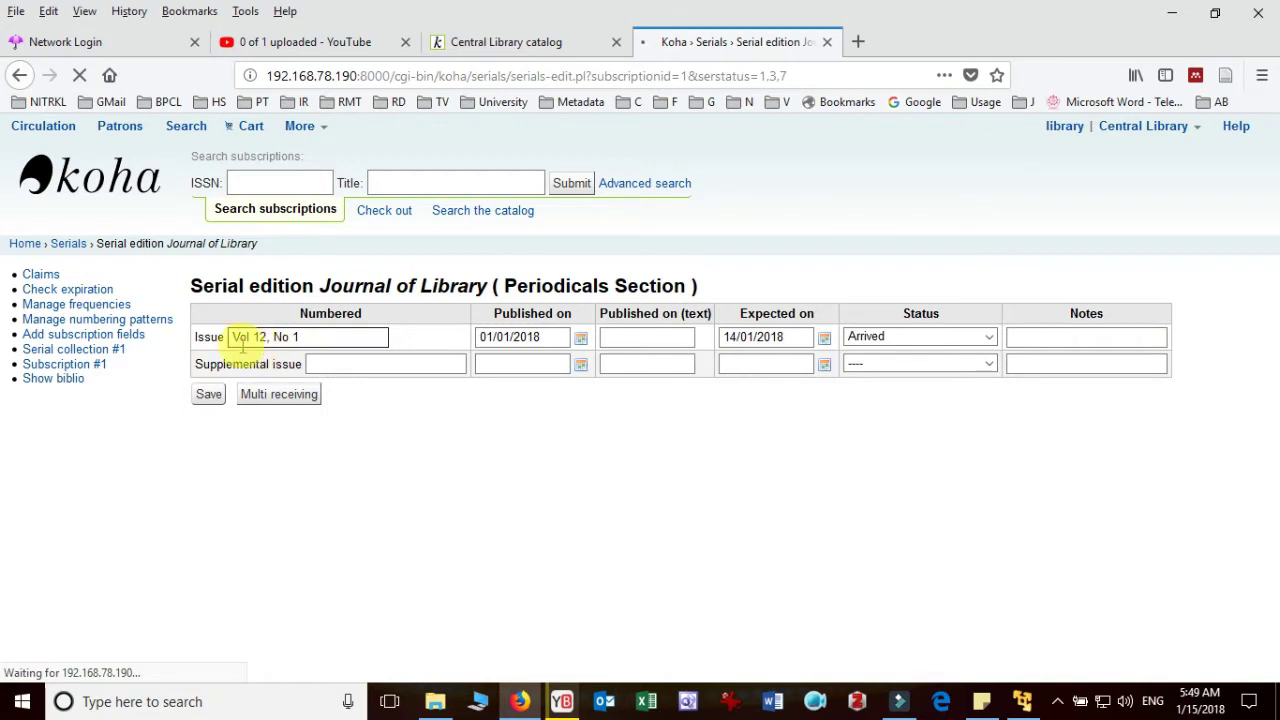
{"action": "left_click", "coordinate": [334, 340]}
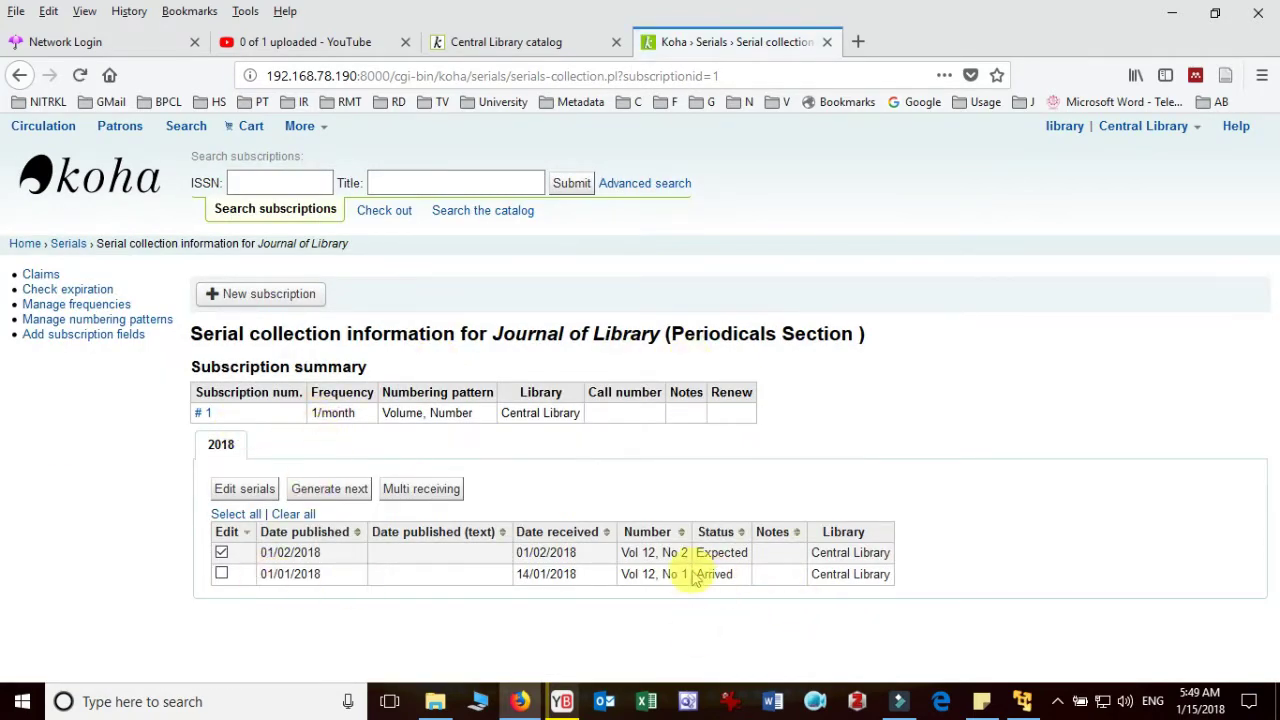
{"action": "left_click_drag", "start_coordinate": [694, 578], "coordinate": [735, 577]}
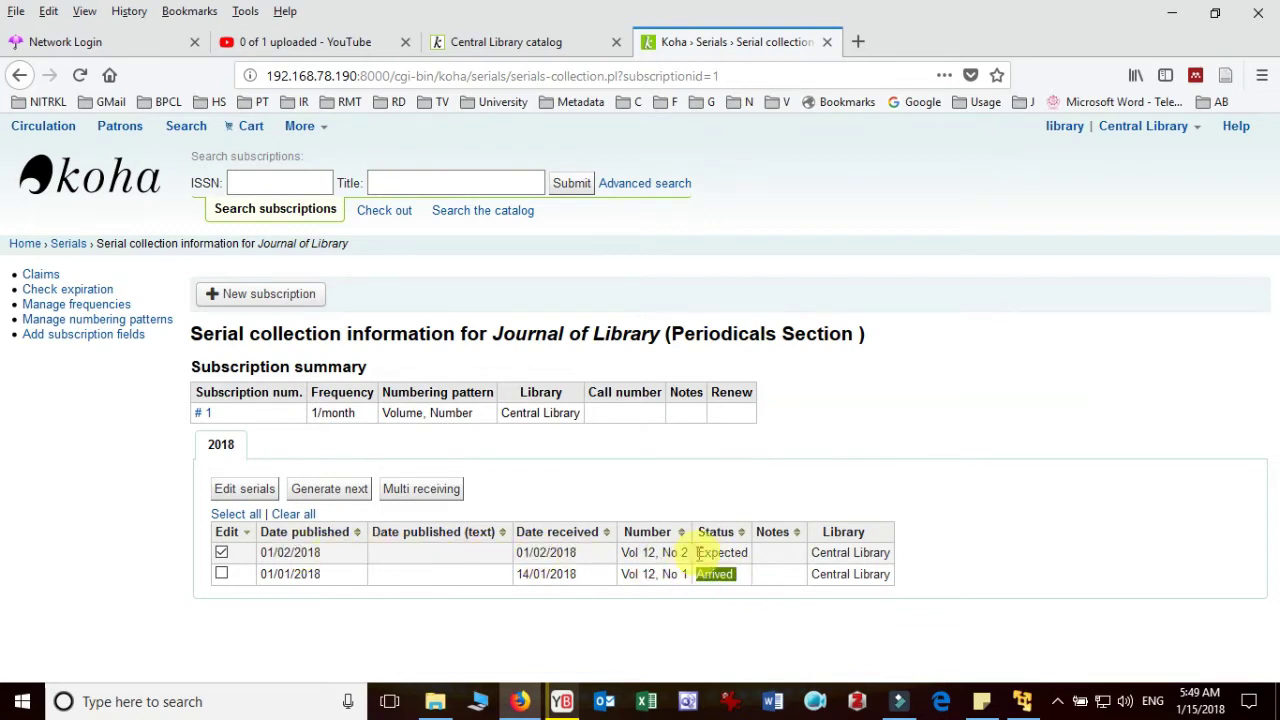
{"action": "left_click_drag", "start_coordinate": [695, 553], "coordinate": [738, 552]}
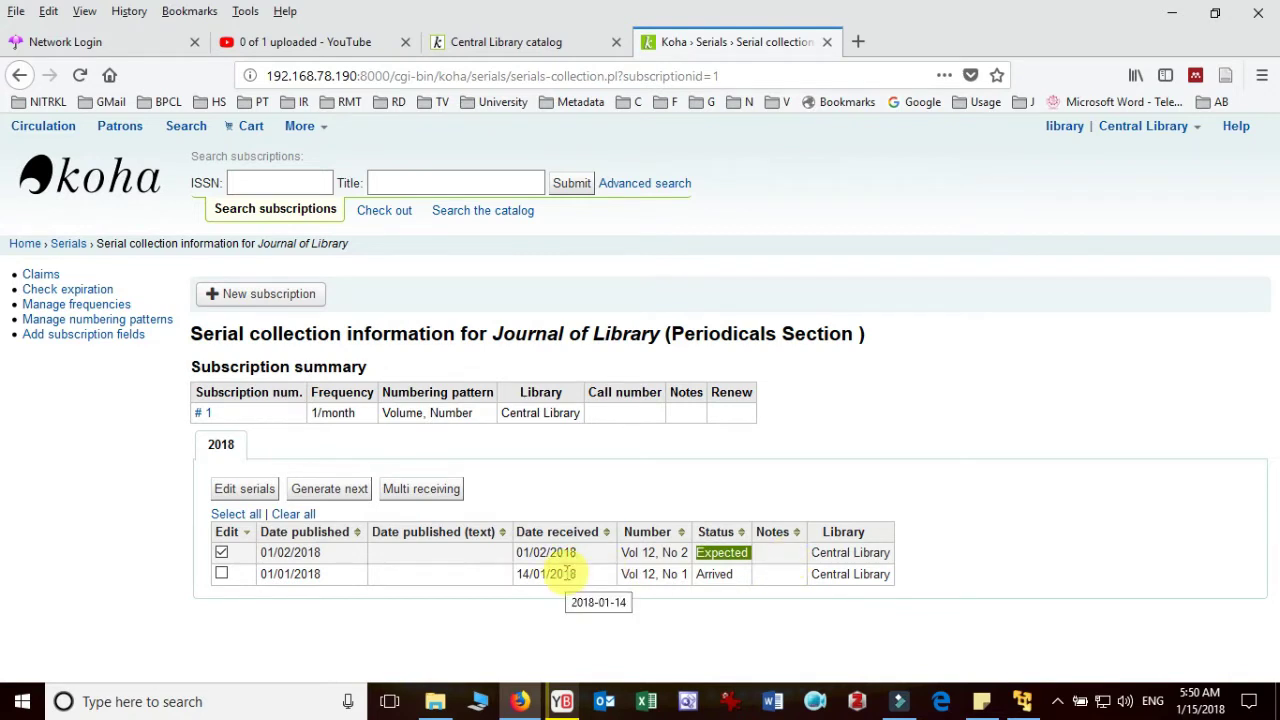
Step: Edit the selected issue Vol 12, No 2, set its status to Late and save it
{"action": "left_click", "coordinate": [250, 499]}
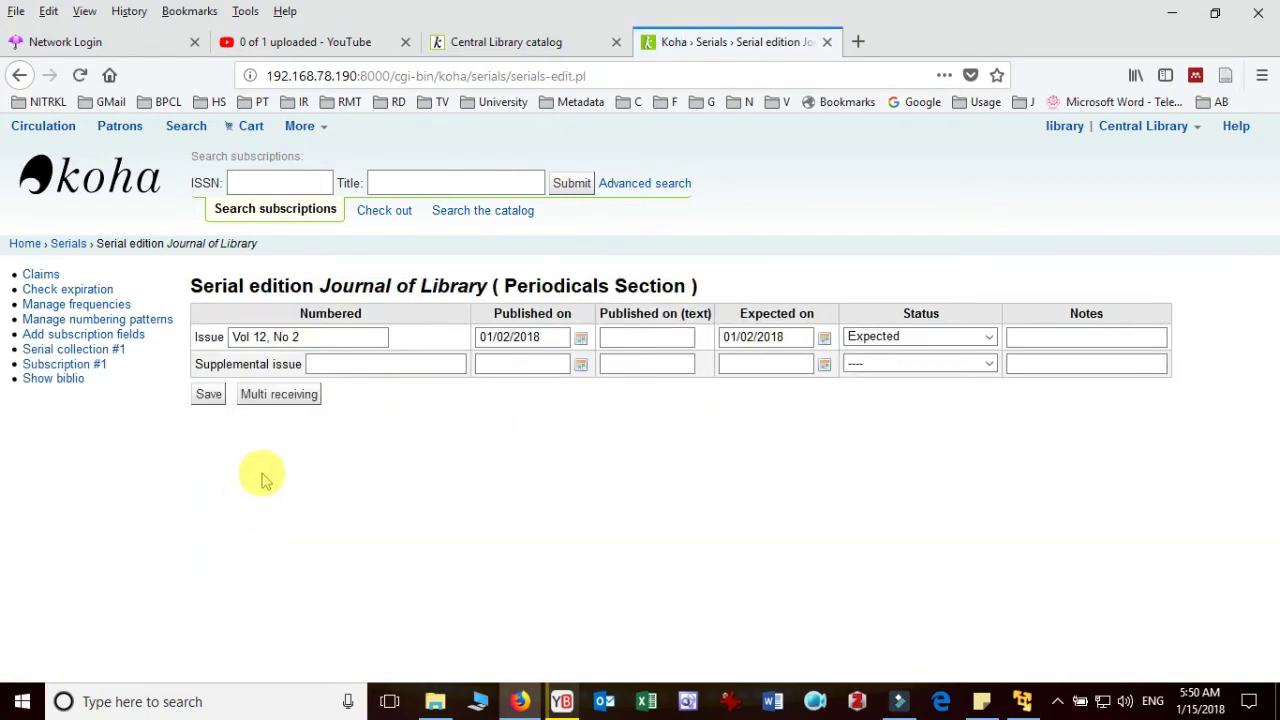
{"action": "left_click", "coordinate": [327, 331]}
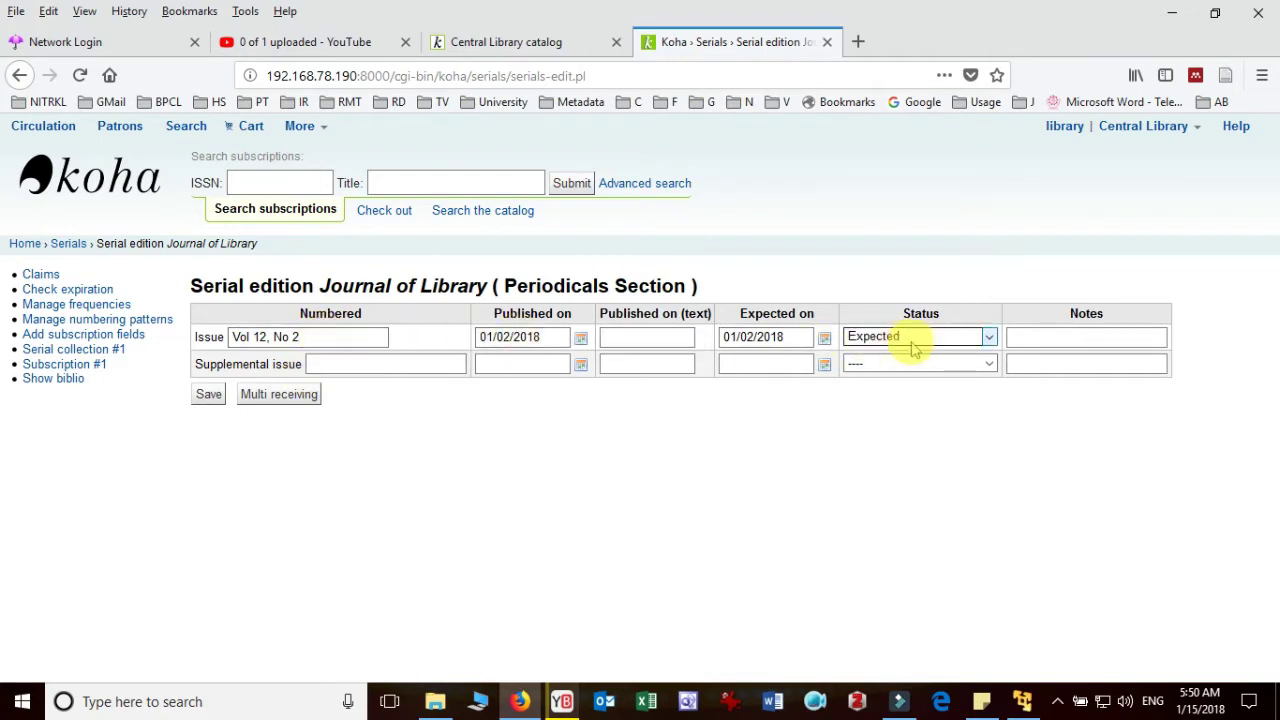
{"action": "left_click", "coordinate": [966, 341]}
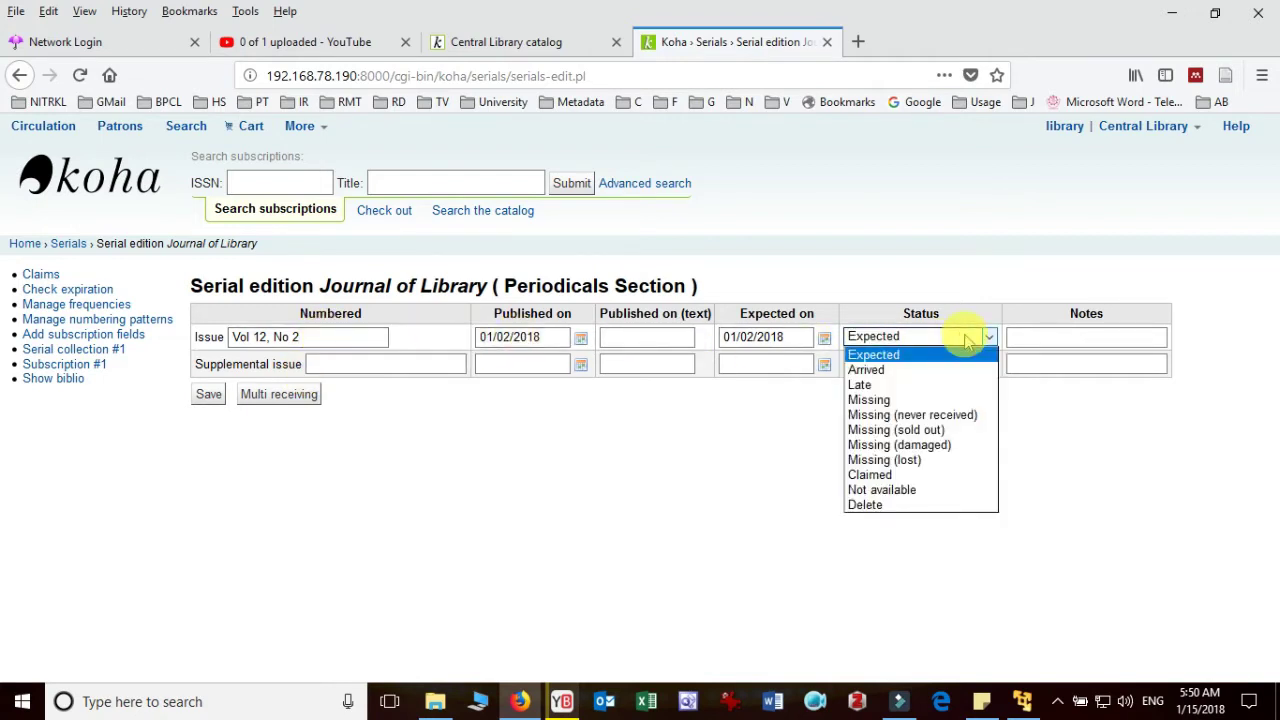
{"action": "left_click", "coordinate": [966, 387]}
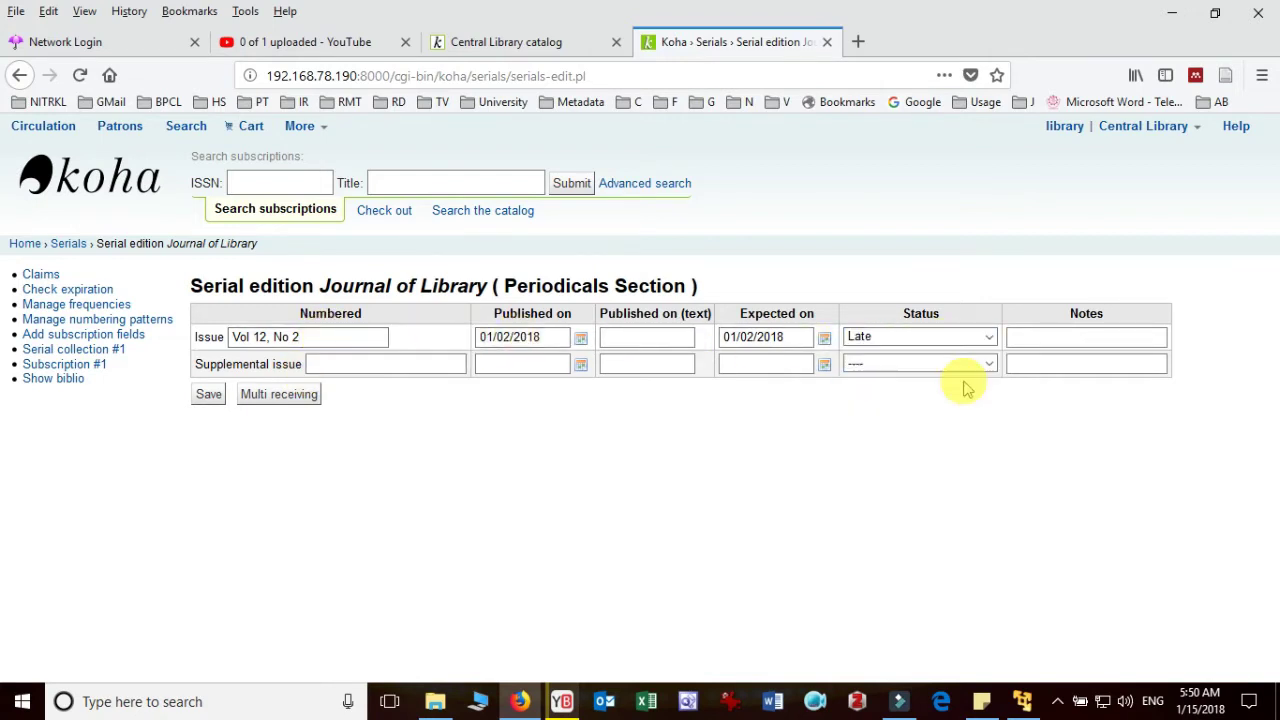
{"action": "left_click", "coordinate": [209, 396]}
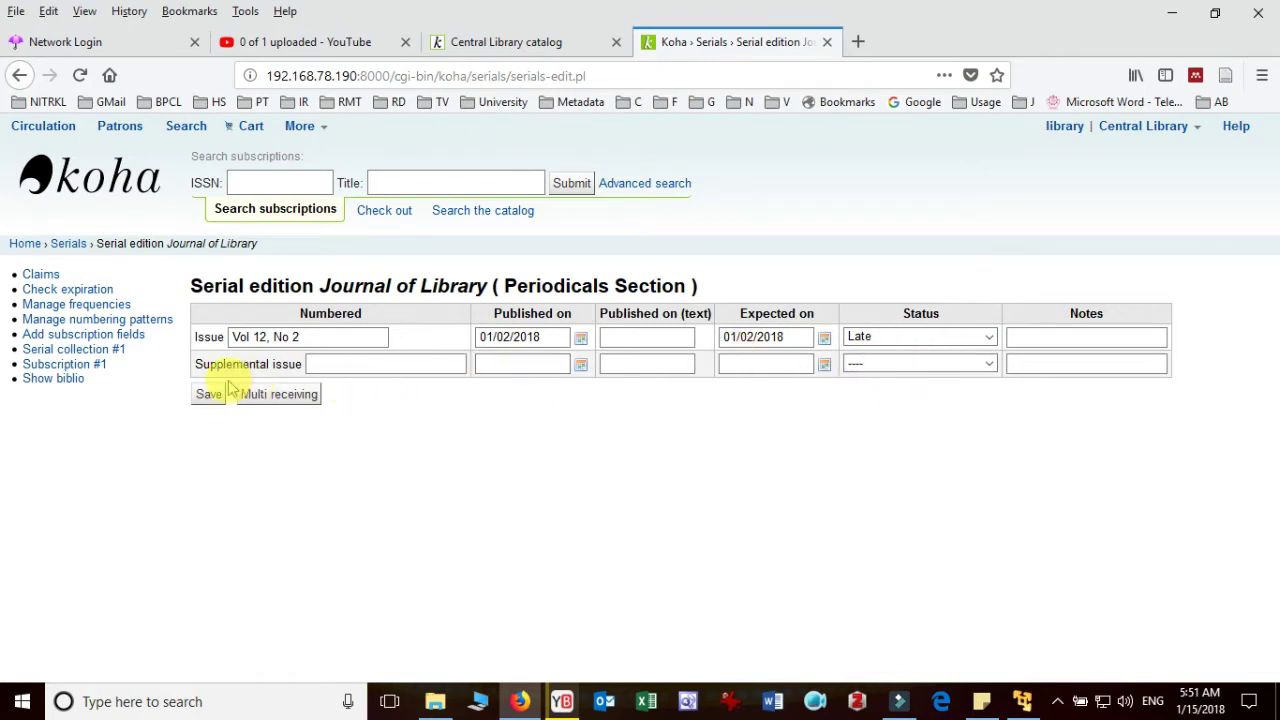
{"action": "left_click", "coordinate": [205, 396]}
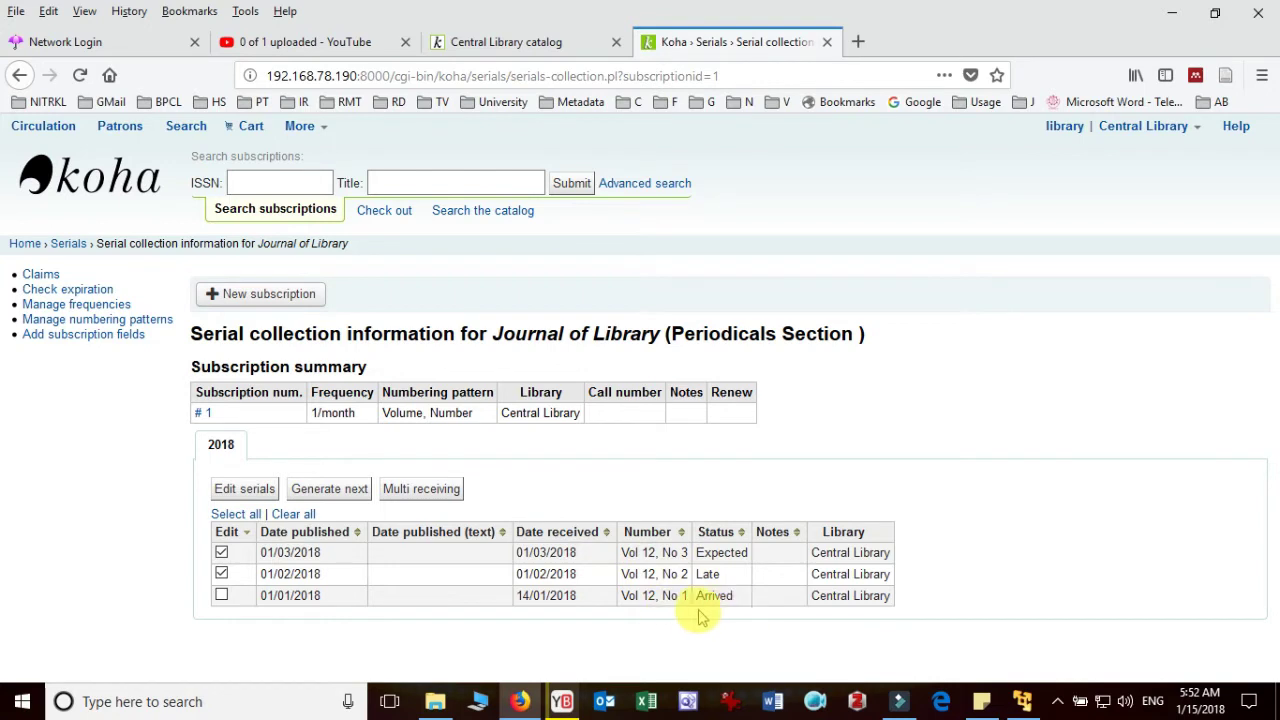
Step: Receive 8 issues of Journal of Library at once with multi receiving
{"action": "left_click", "coordinate": [447, 490]}
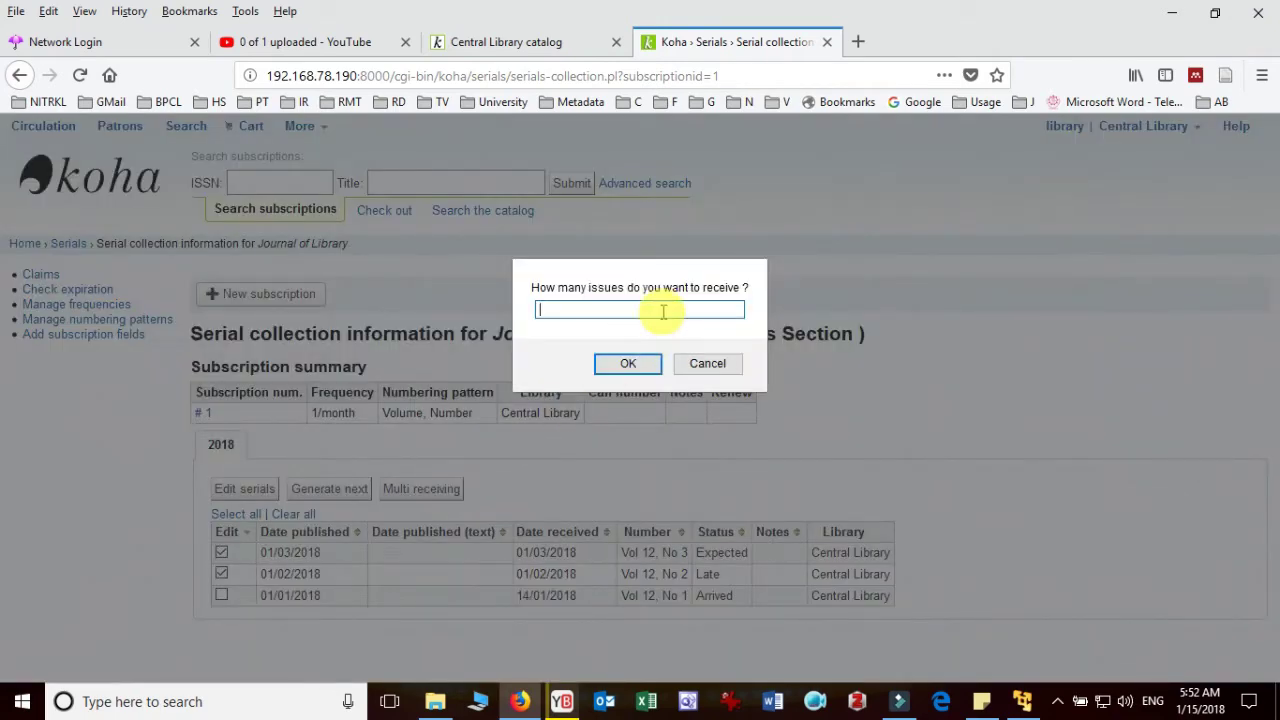
{"action": "type", "text": "8"}
{"action": "left_click", "coordinate": [632, 364]}
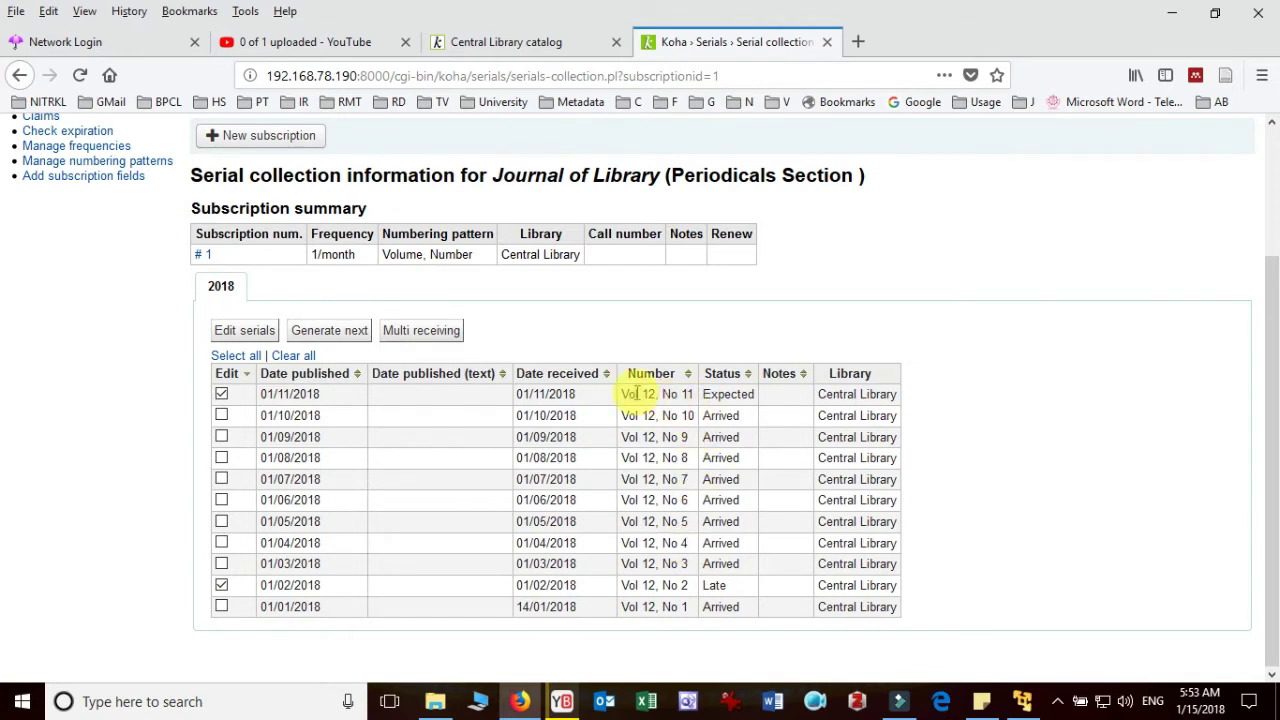
Step: Edit the selected serials, set the status of issue Vol 12, No 11 to Late and save
{"action": "left_click", "coordinate": [265, 335]}
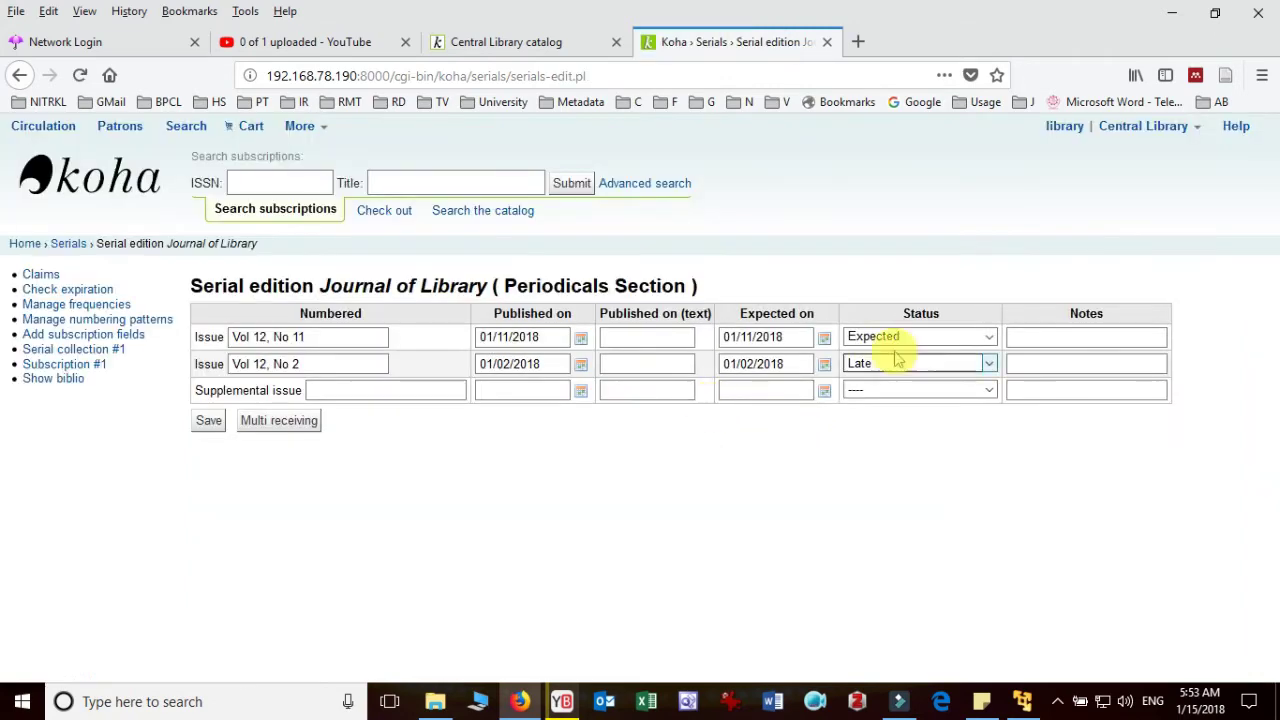
{"action": "left_click", "coordinate": [977, 339]}
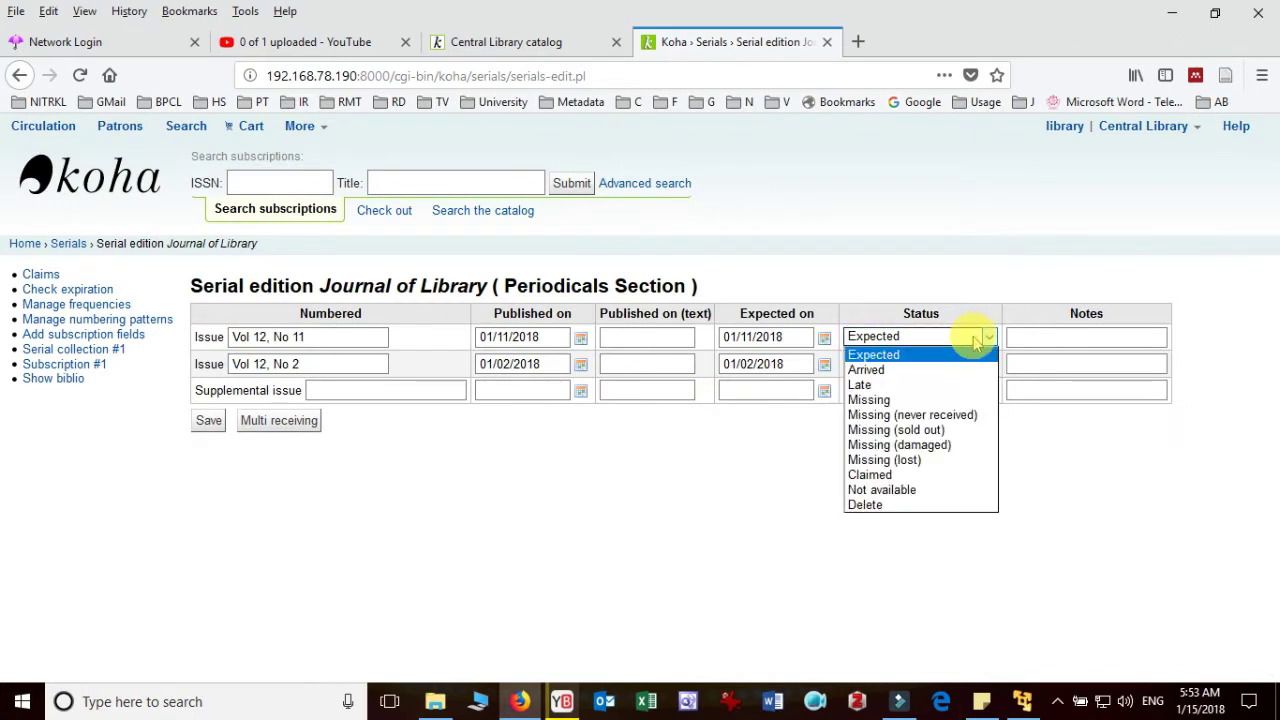
{"action": "left_click", "coordinate": [920, 369]}
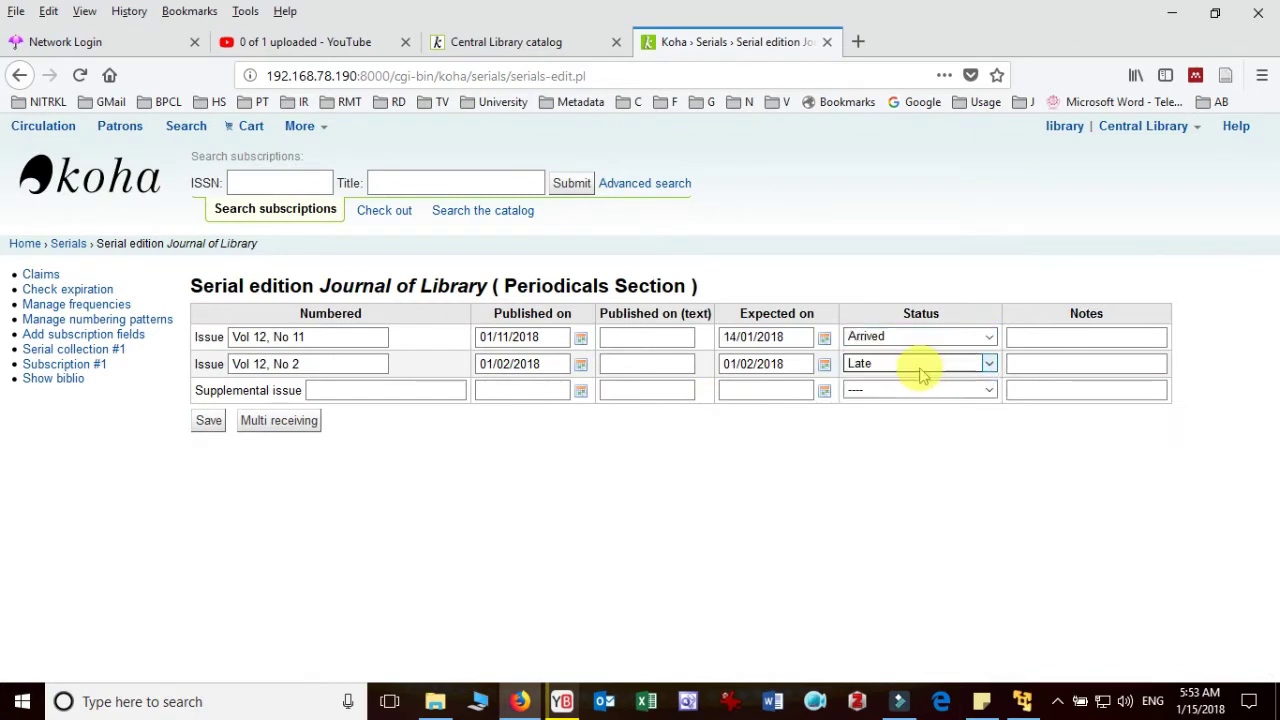
{"action": "left_click", "coordinate": [246, 369]}
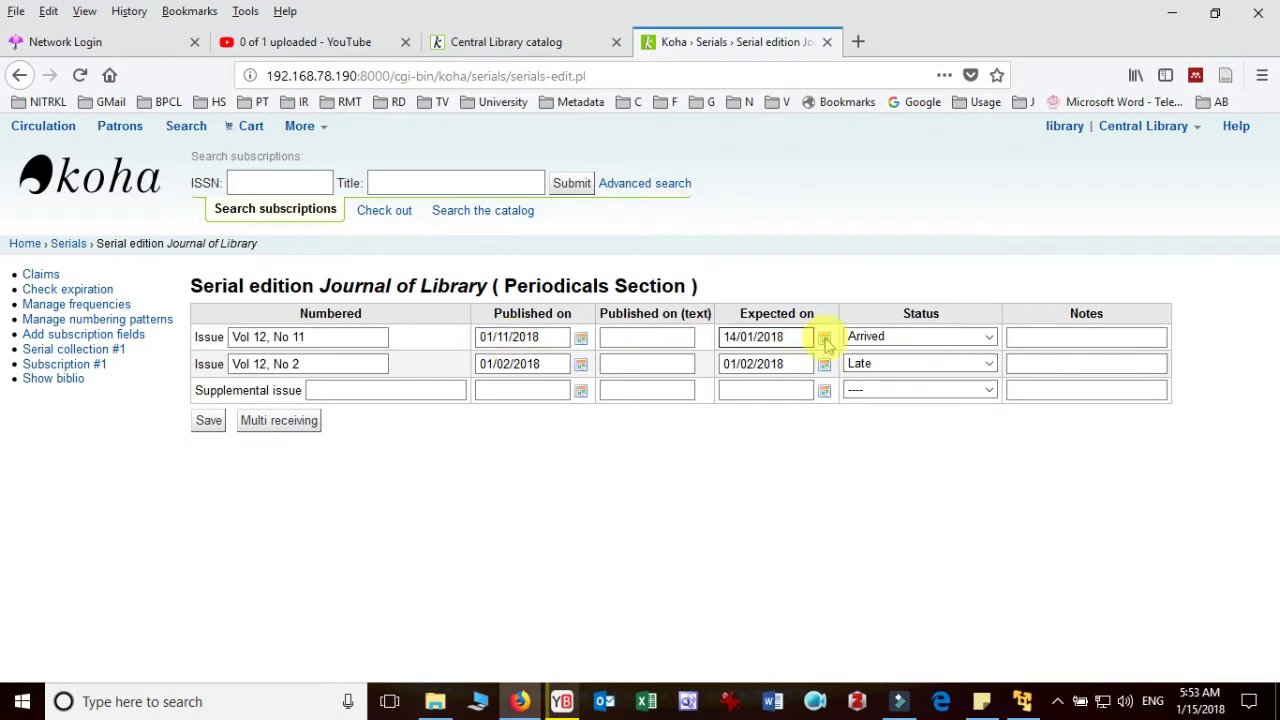
{"action": "left_click", "coordinate": [958, 343]}
{"action": "left_click", "coordinate": [950, 381]}
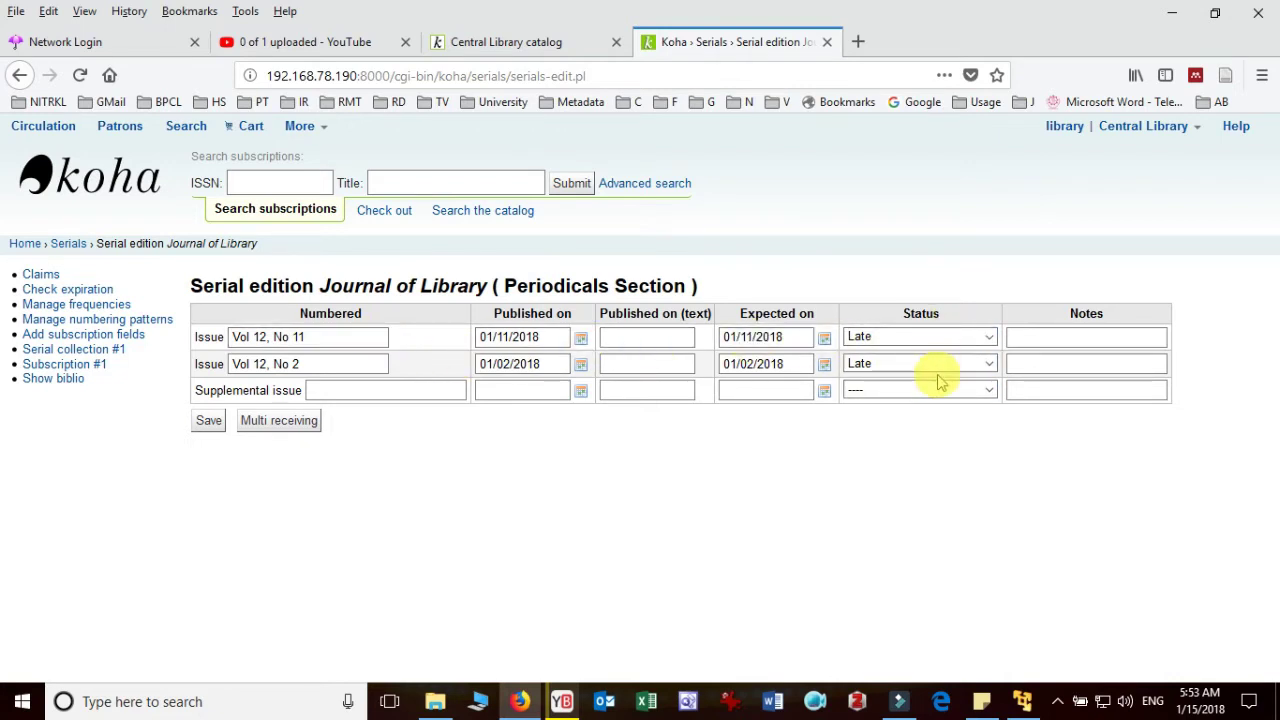
{"action": "left_click", "coordinate": [209, 422]}
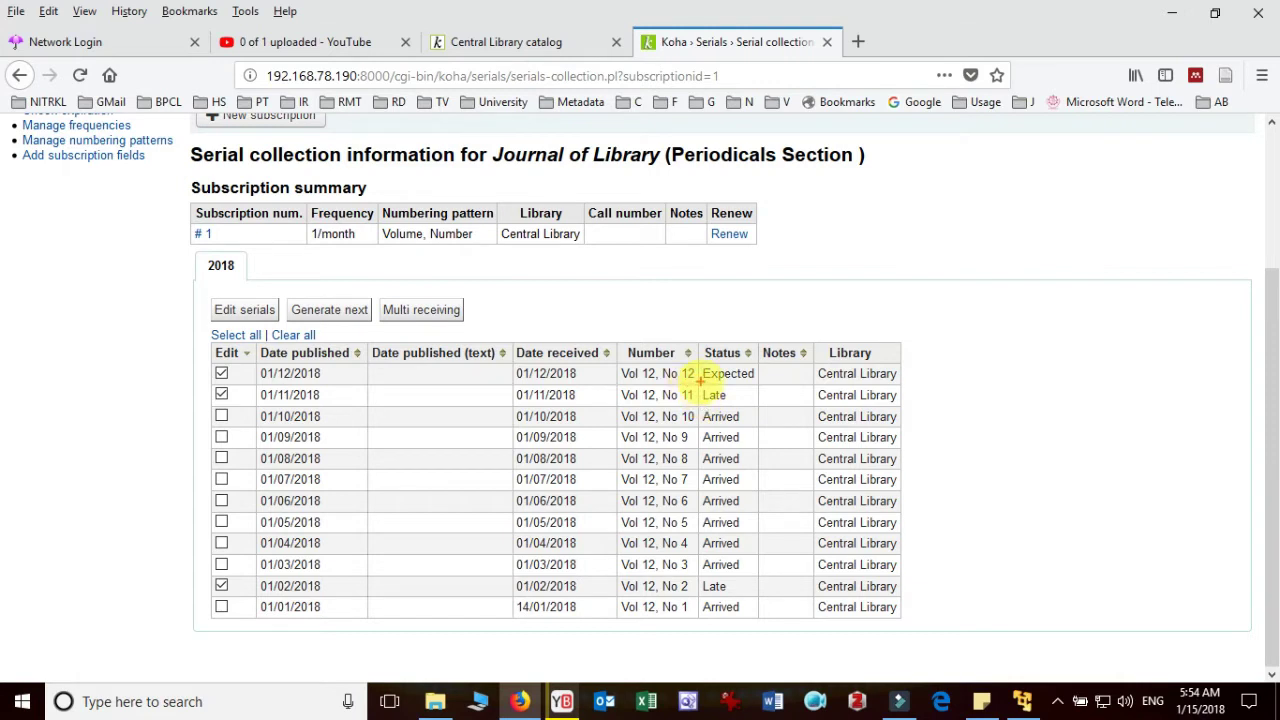
{"action": "left_click_drag", "start_coordinate": [701, 384], "coordinate": [768, 408]}
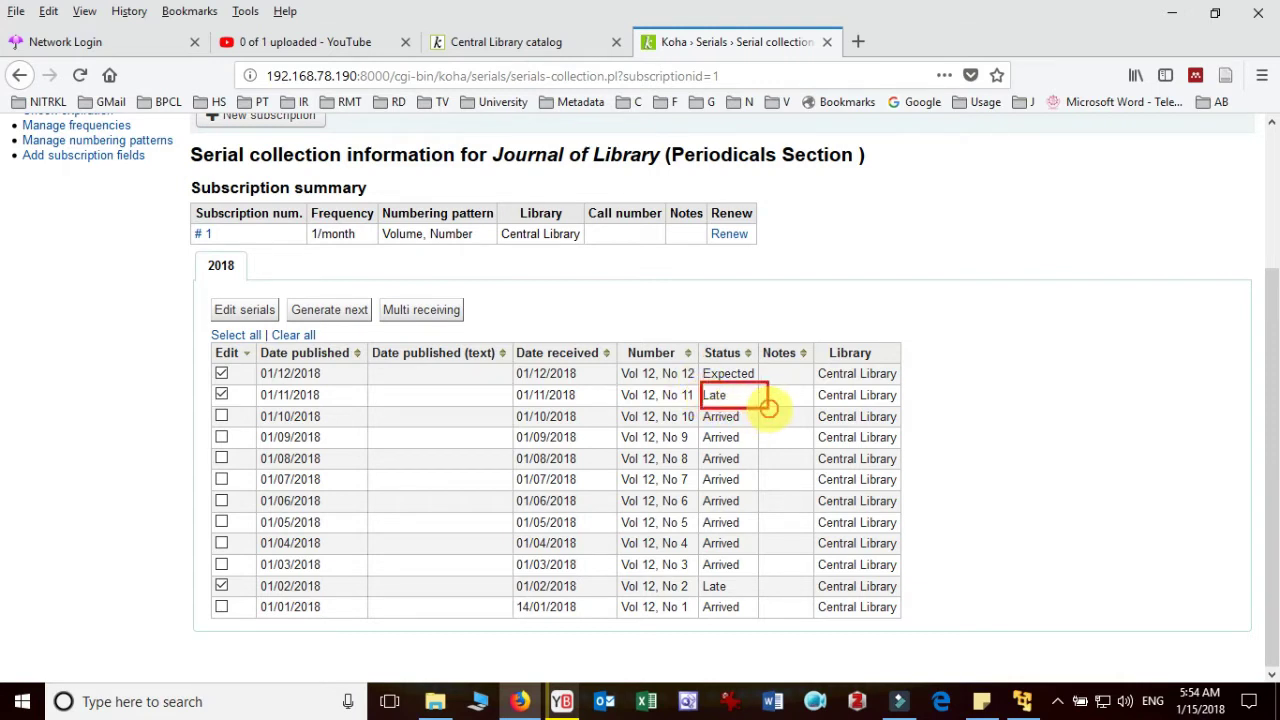
{"action": "left_click_drag", "start_coordinate": [699, 576], "coordinate": [778, 597]}
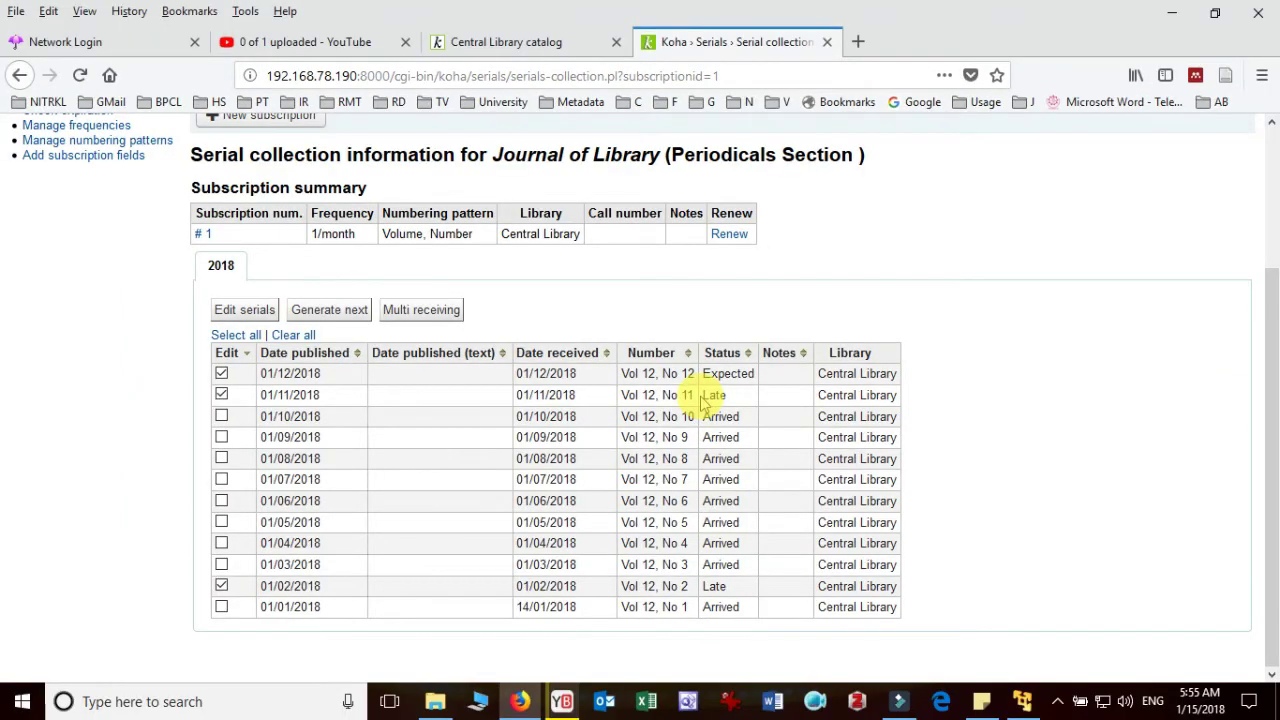
Step: Open the serial claims and list the missing issues for the vendor Vimal Books
{"action": "scroll", "coordinate": [705, 400], "scroll_direction": "up", "scroll_amount": 3}
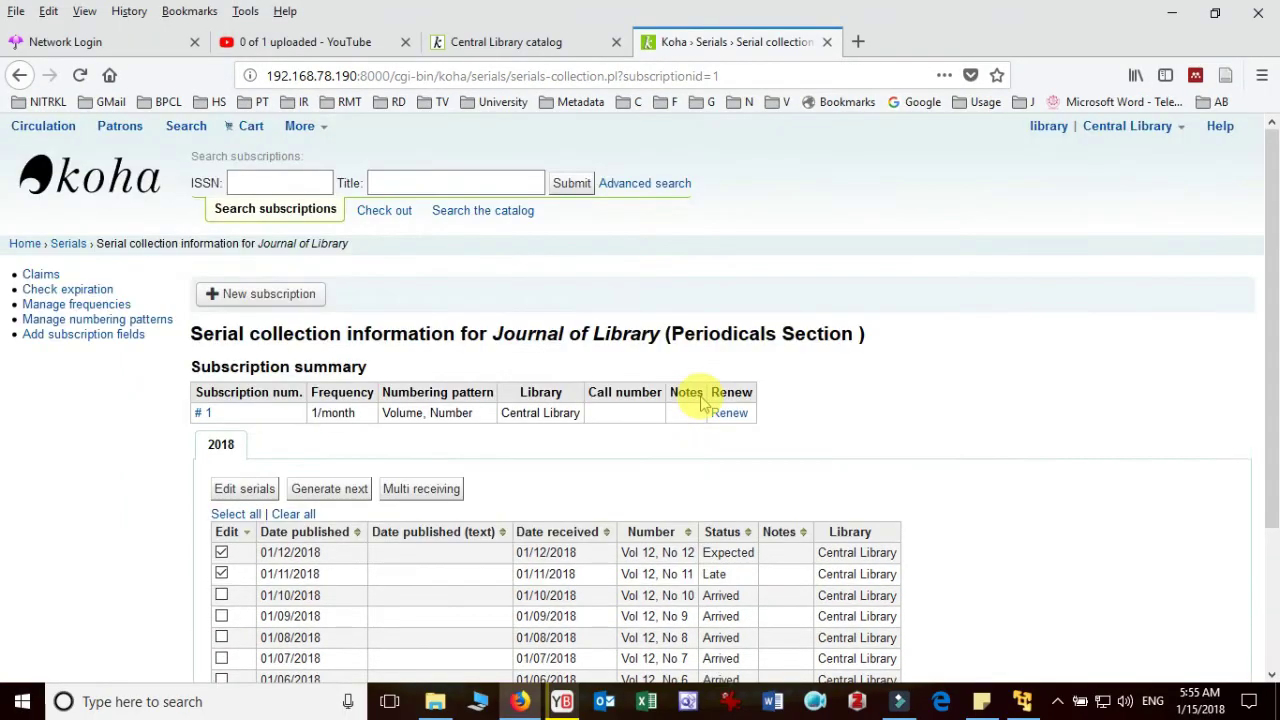
{"action": "left_click", "coordinate": [41, 275]}
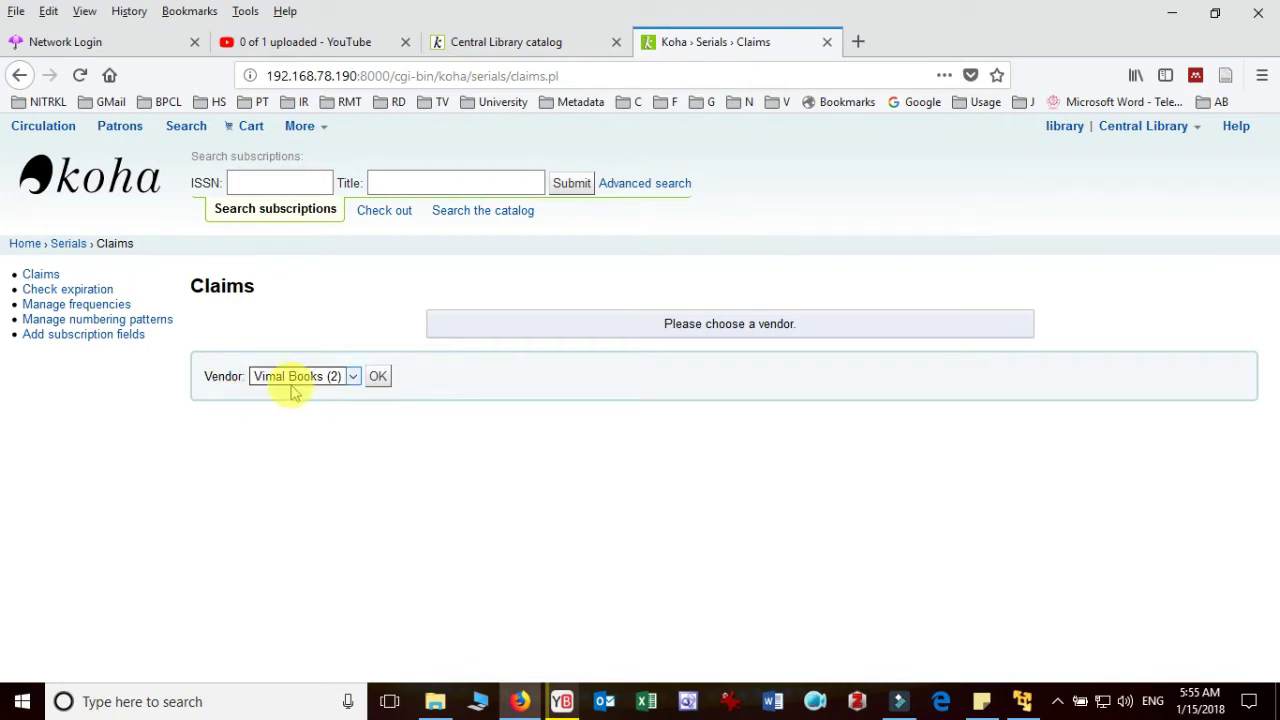
{"action": "left_click", "coordinate": [353, 377]}
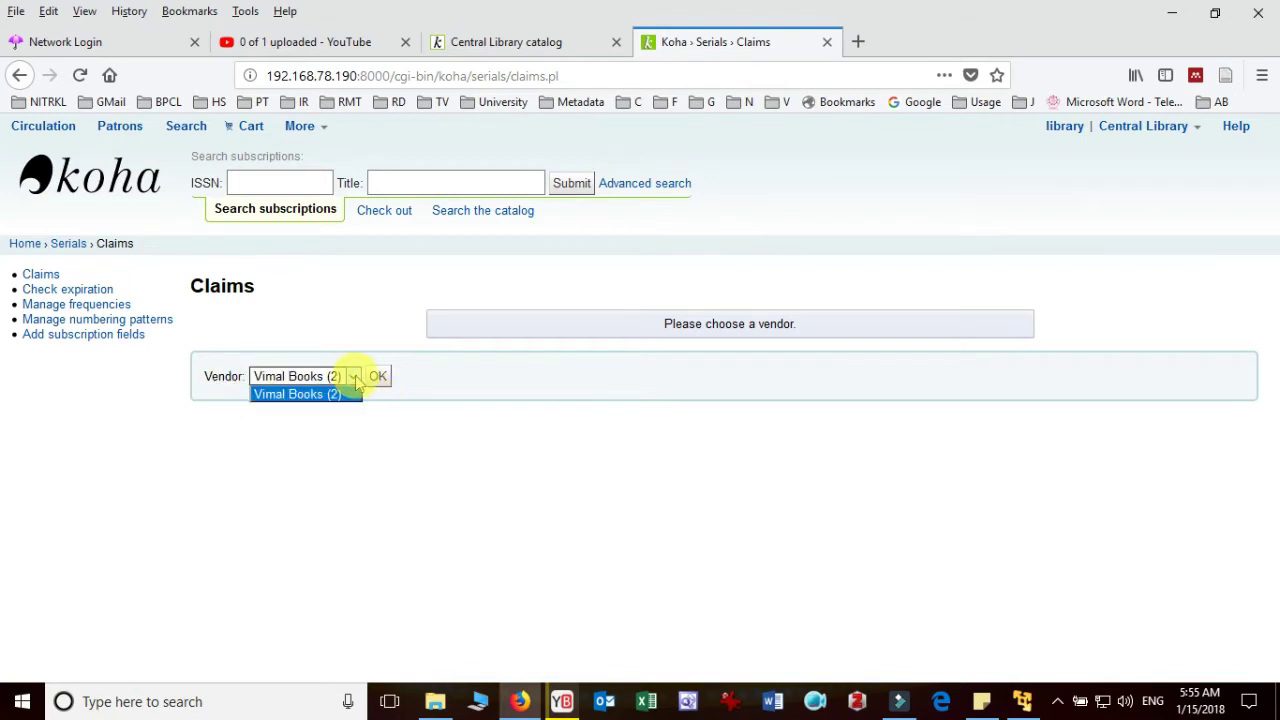
{"action": "left_click", "coordinate": [354, 378]}
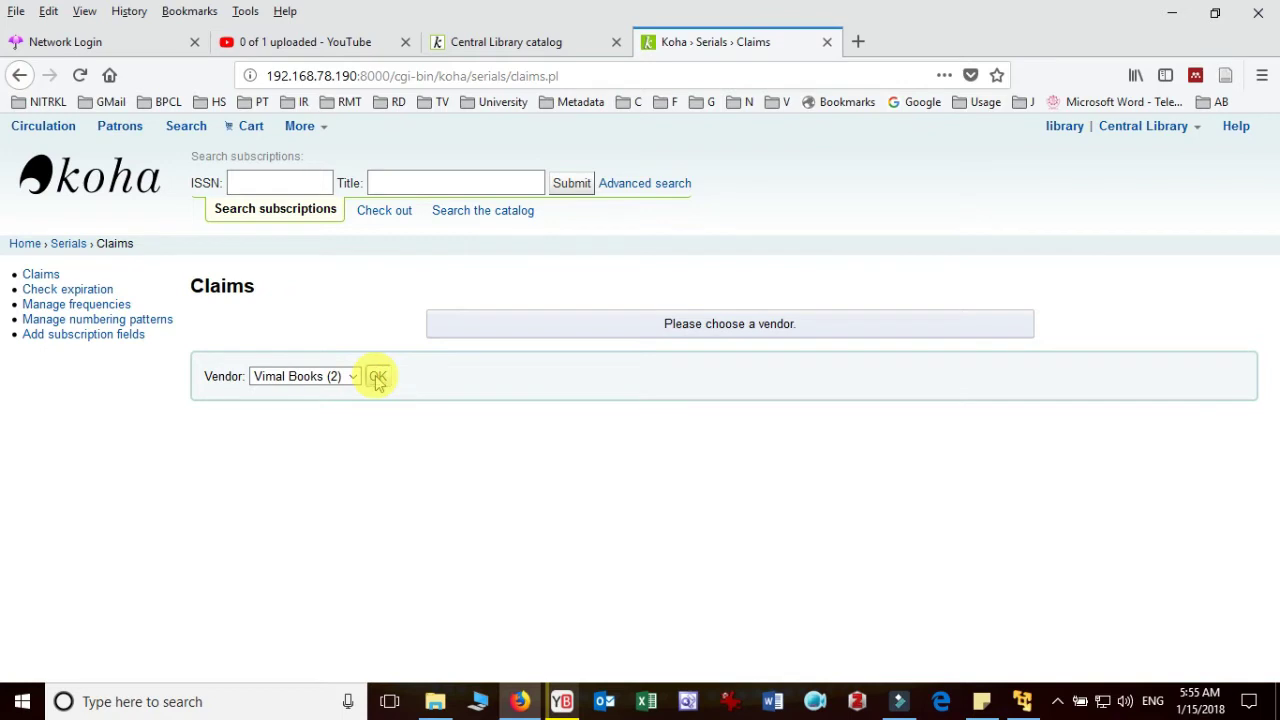
{"action": "left_click", "coordinate": [377, 377]}
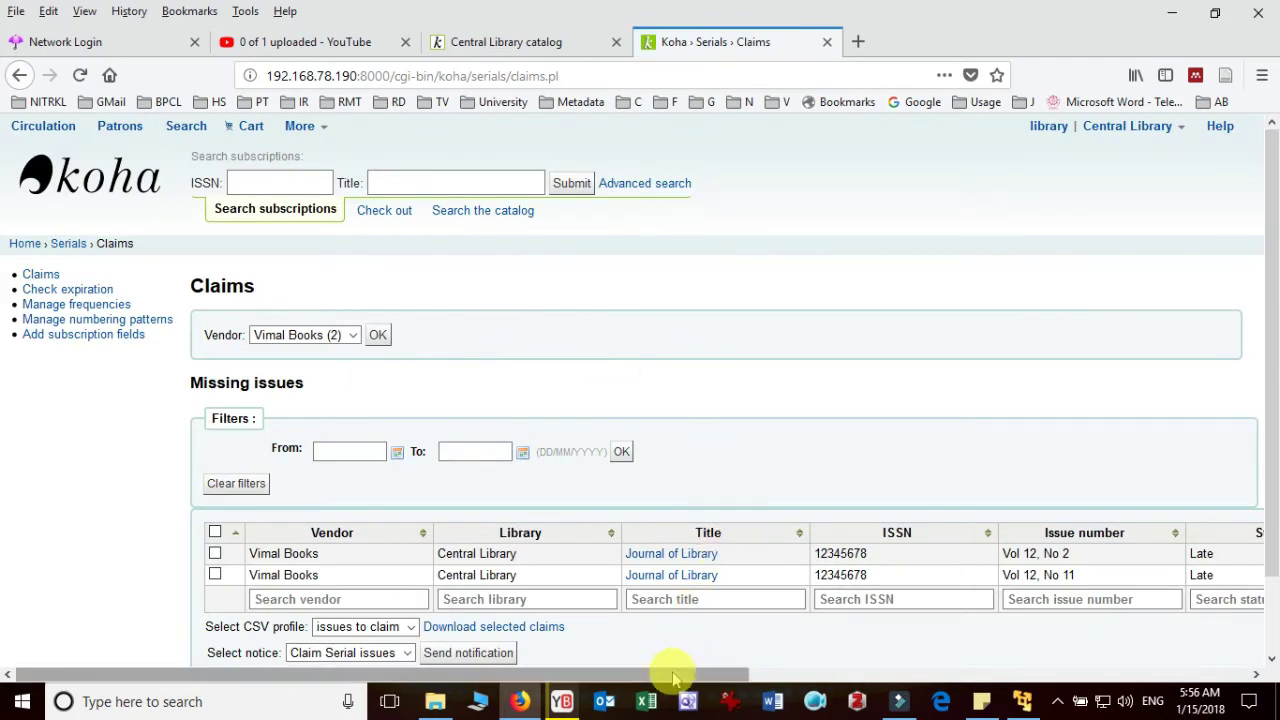
Step: Select the late issues Vol 12, No 2 and Vol 12, No 11, and try to send the vendor the Claim Serial issues notice
{"action": "left_click_drag", "start_coordinate": [671, 674], "coordinate": [1194, 703]}
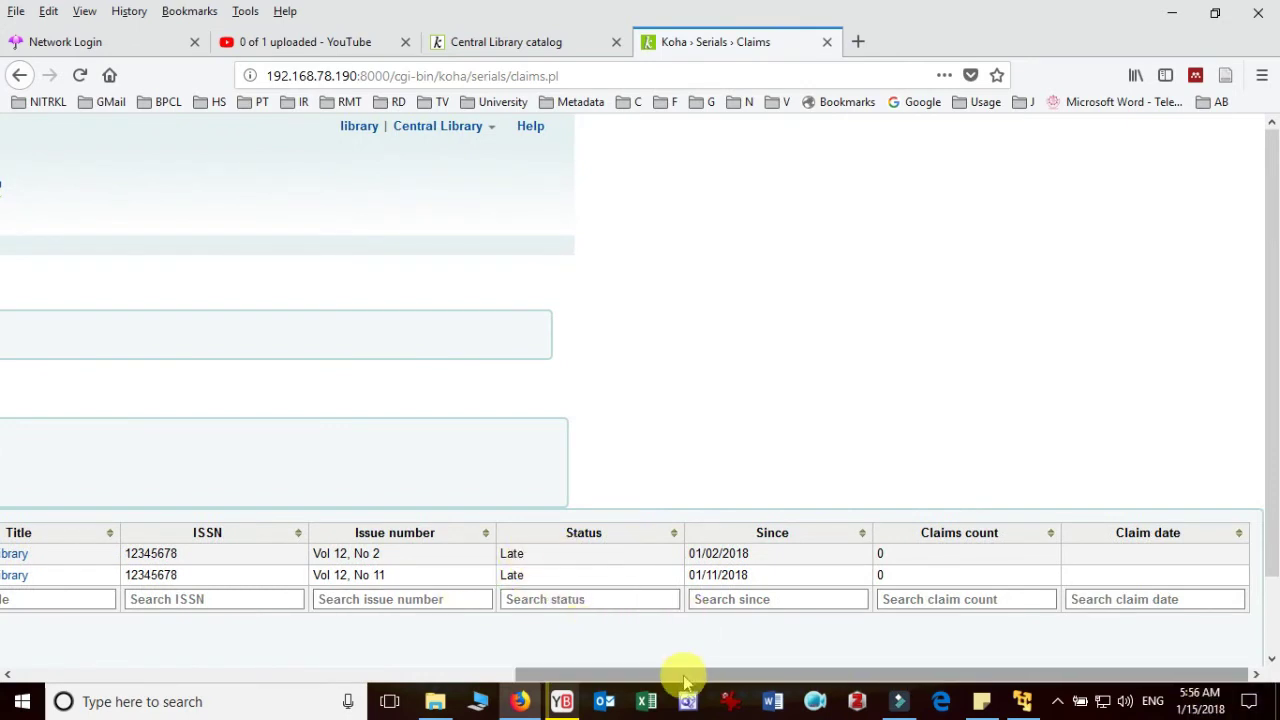
{"action": "left_click_drag", "start_coordinate": [686, 674], "coordinate": [166, 634]}
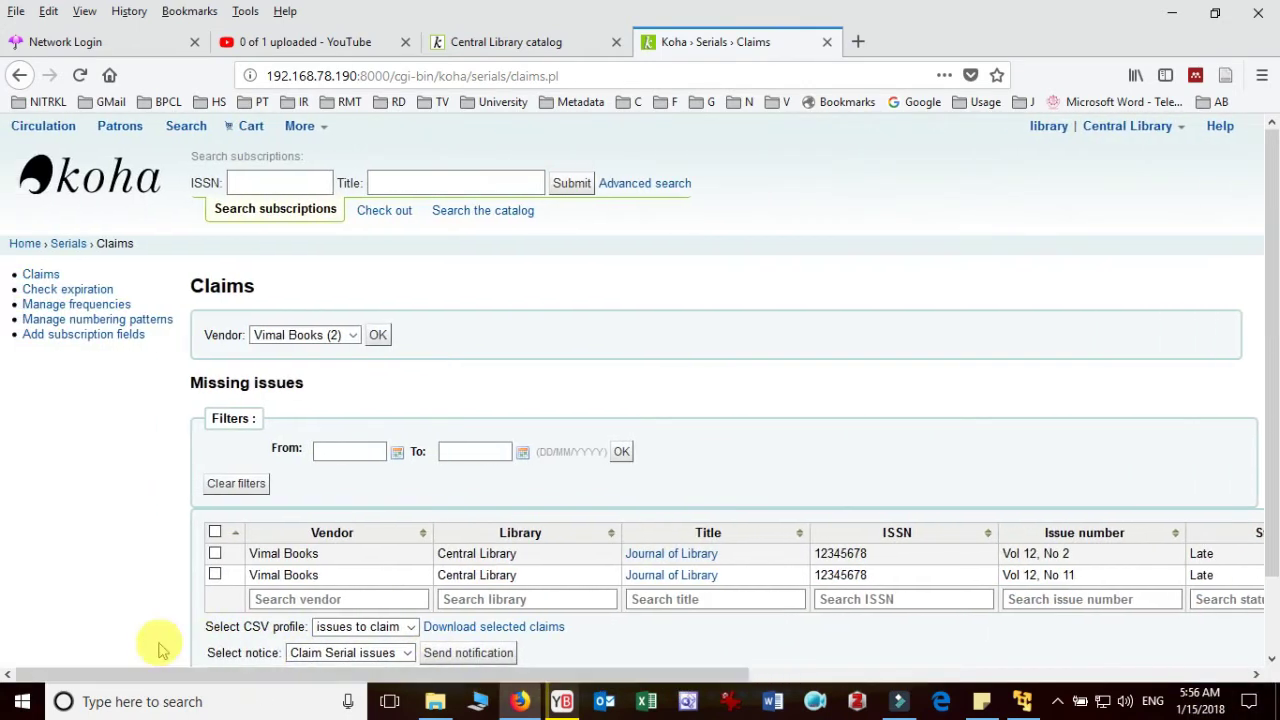
{"action": "left_click", "coordinate": [215, 553]}
{"action": "left_click", "coordinate": [215, 575]}
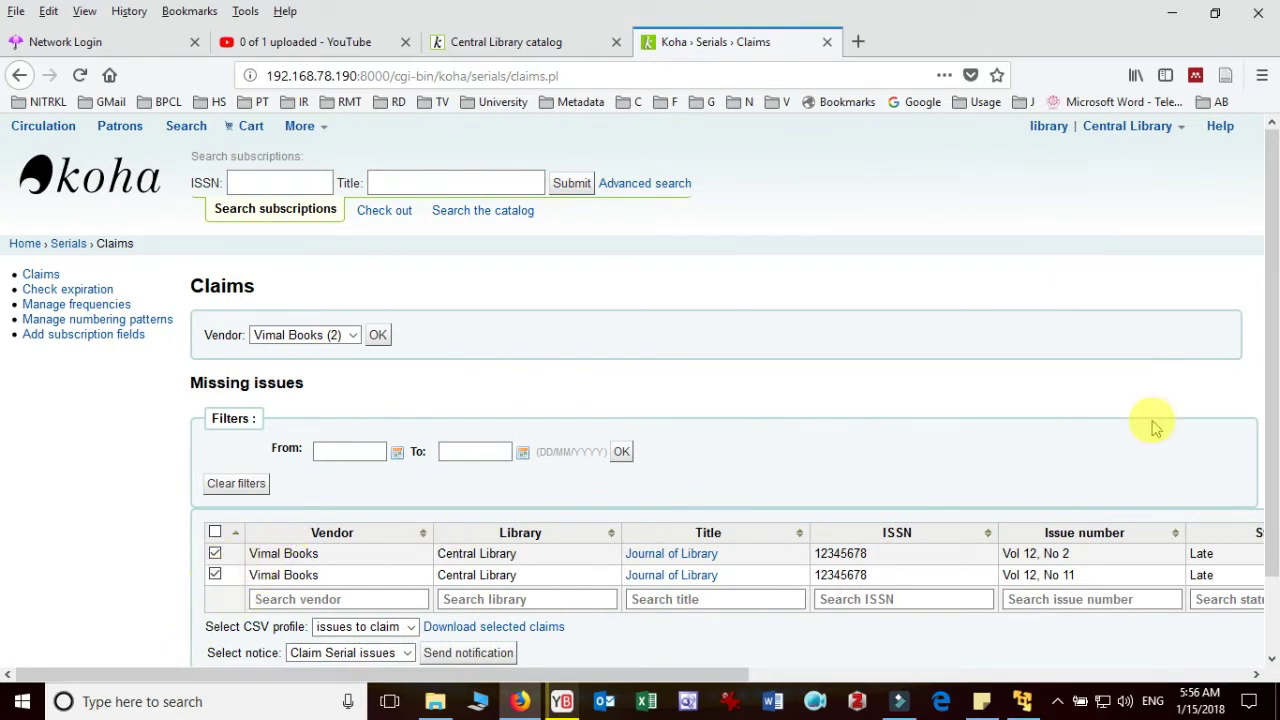
{"action": "left_click_drag", "start_coordinate": [1266, 323], "coordinate": [1265, 420]}
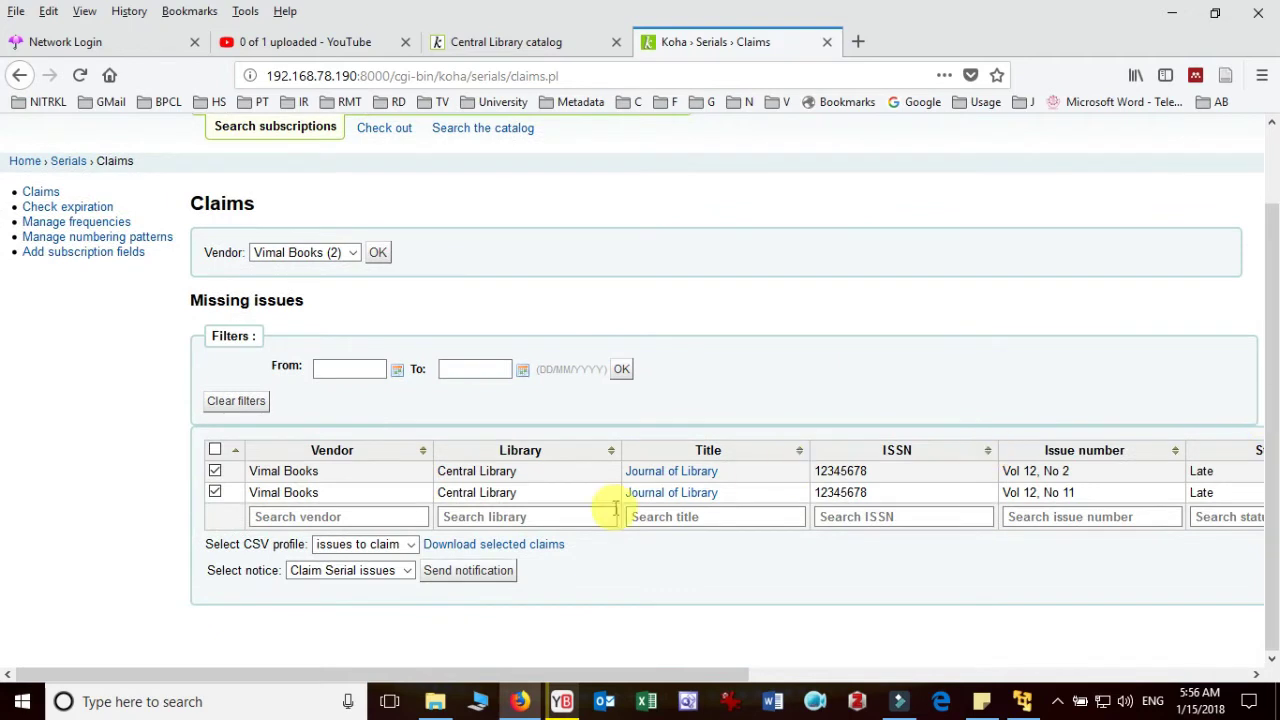
{"action": "left_click", "coordinate": [407, 571]}
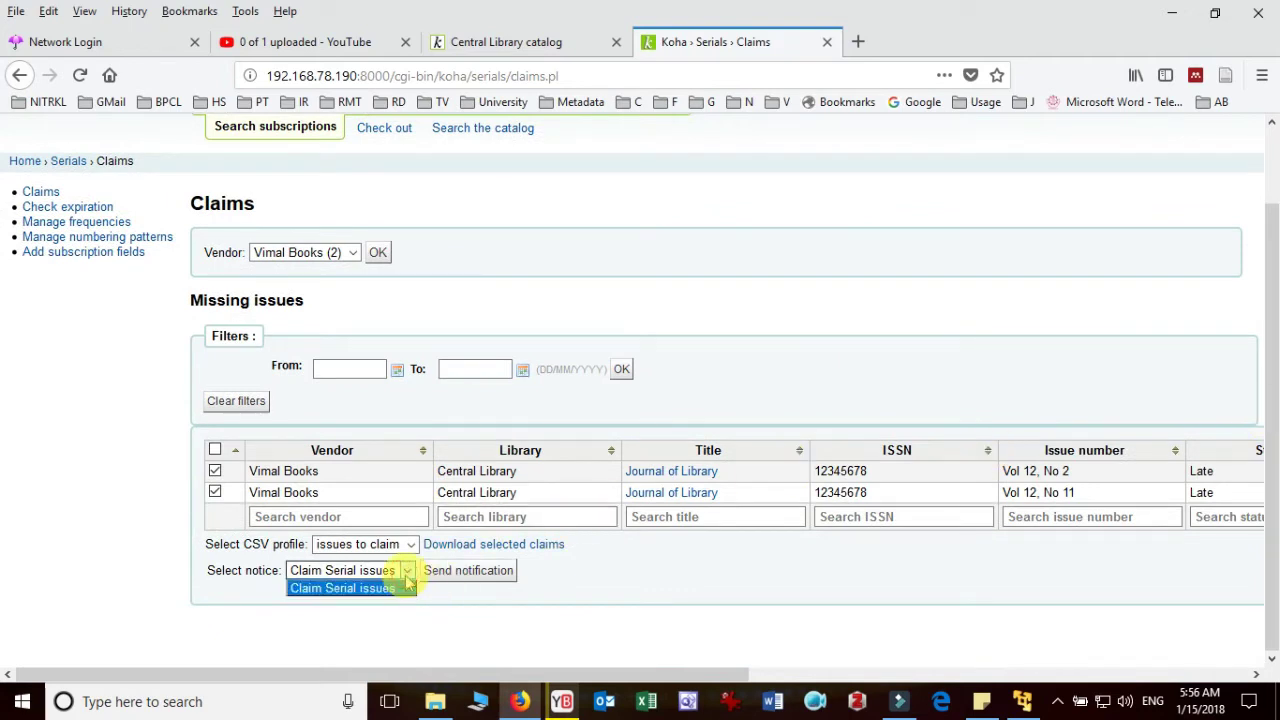
{"action": "left_click", "coordinate": [410, 544]}
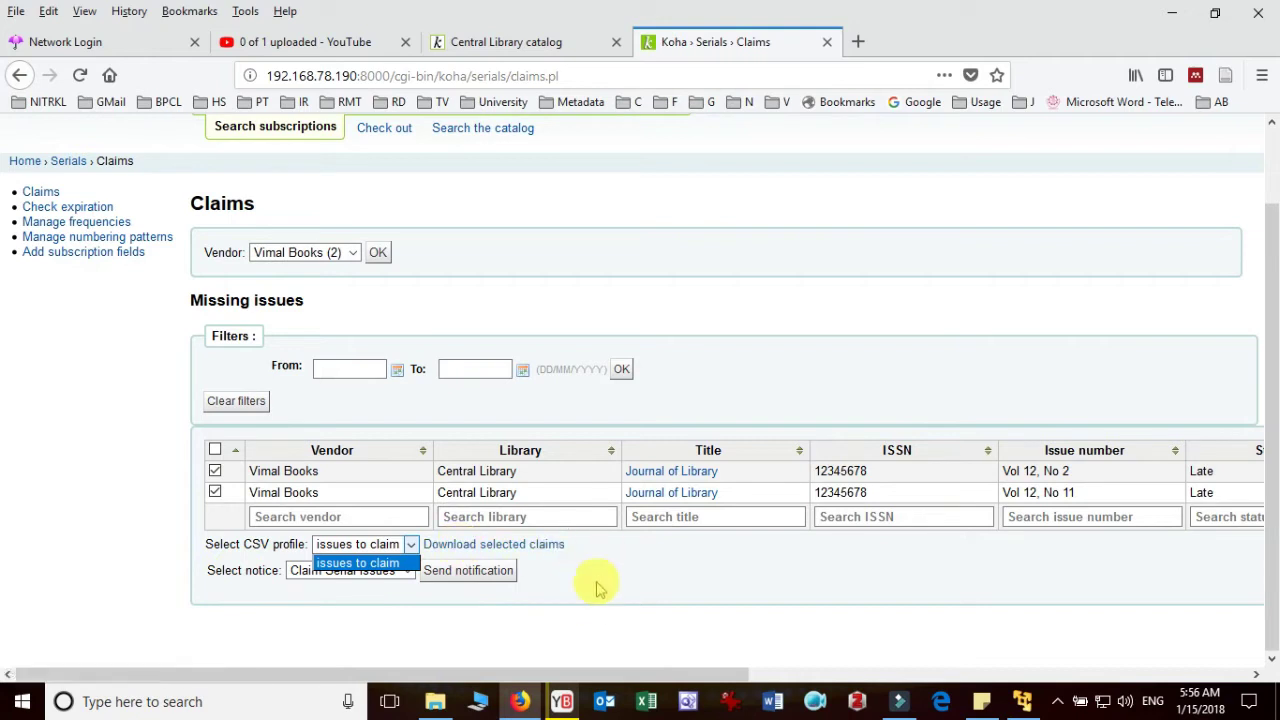
{"action": "left_click", "coordinate": [580, 620]}
{"action": "left_click", "coordinate": [466, 571]}
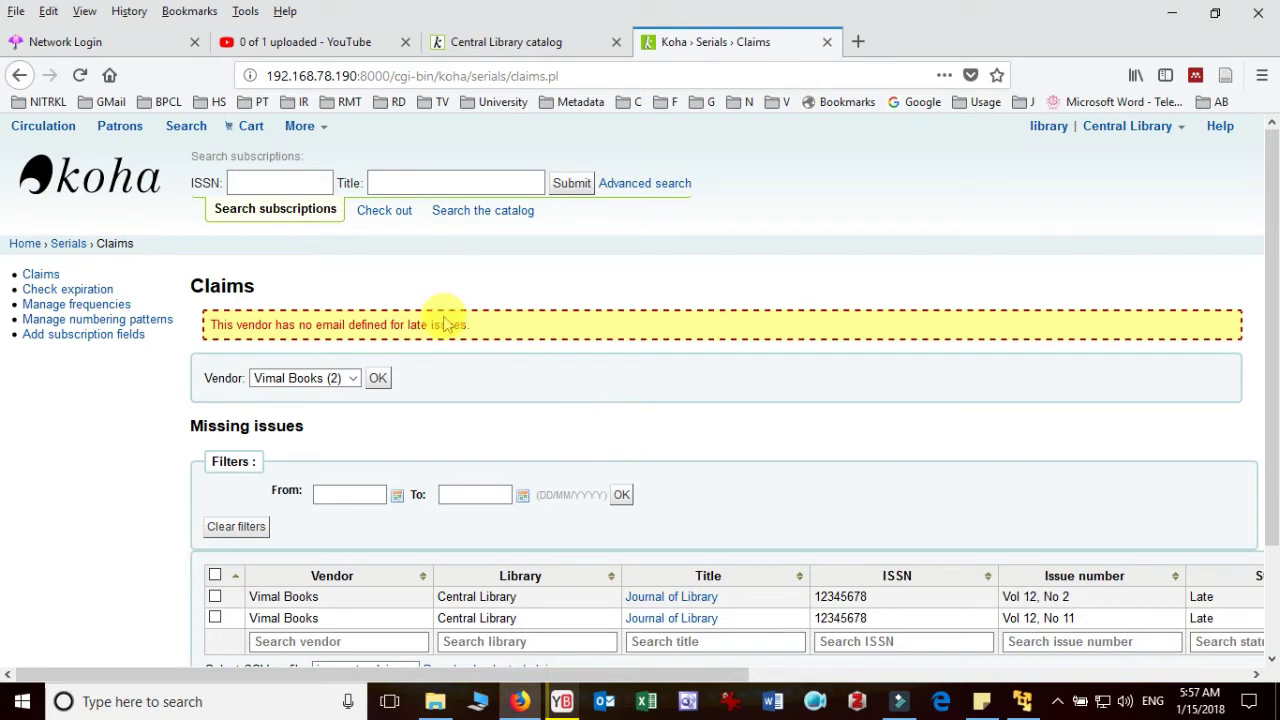
Step: Search subscriptions for the title journal of library and open its serial receiving form
{"action": "left_click", "coordinate": [458, 182]}
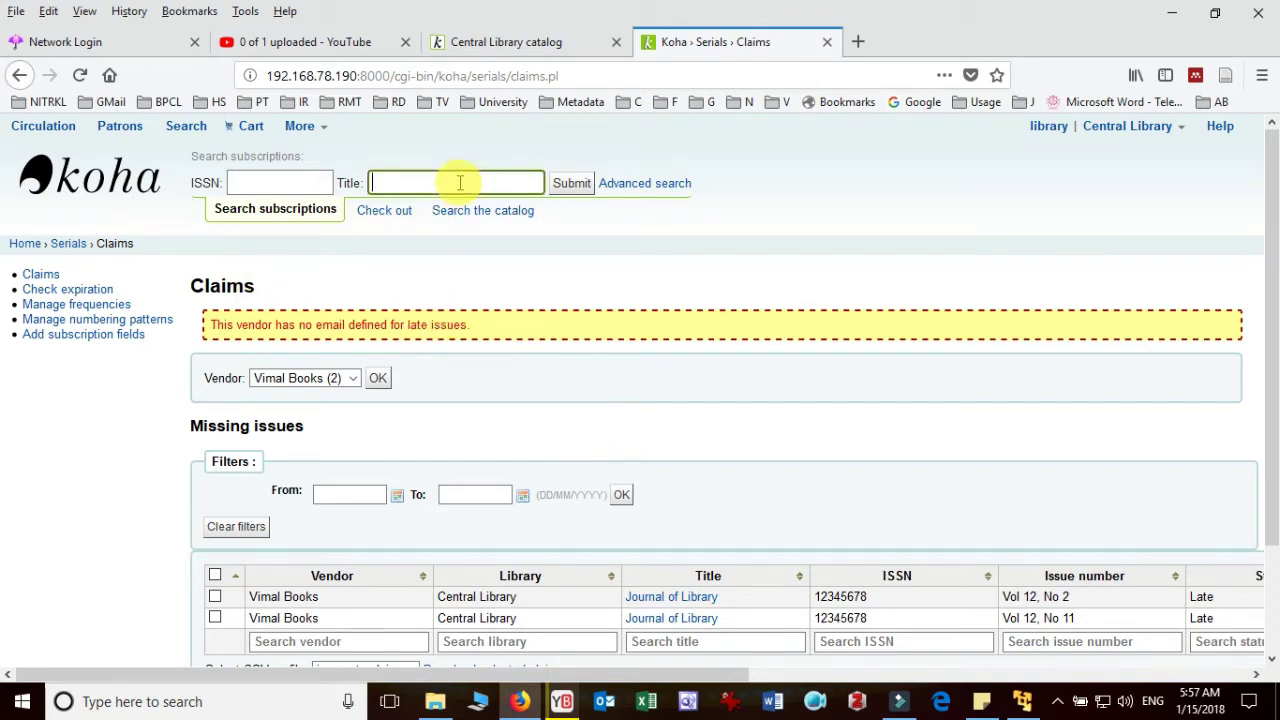
{"action": "type", "text": "jo"}
{"action": "key", "text": "Down"}
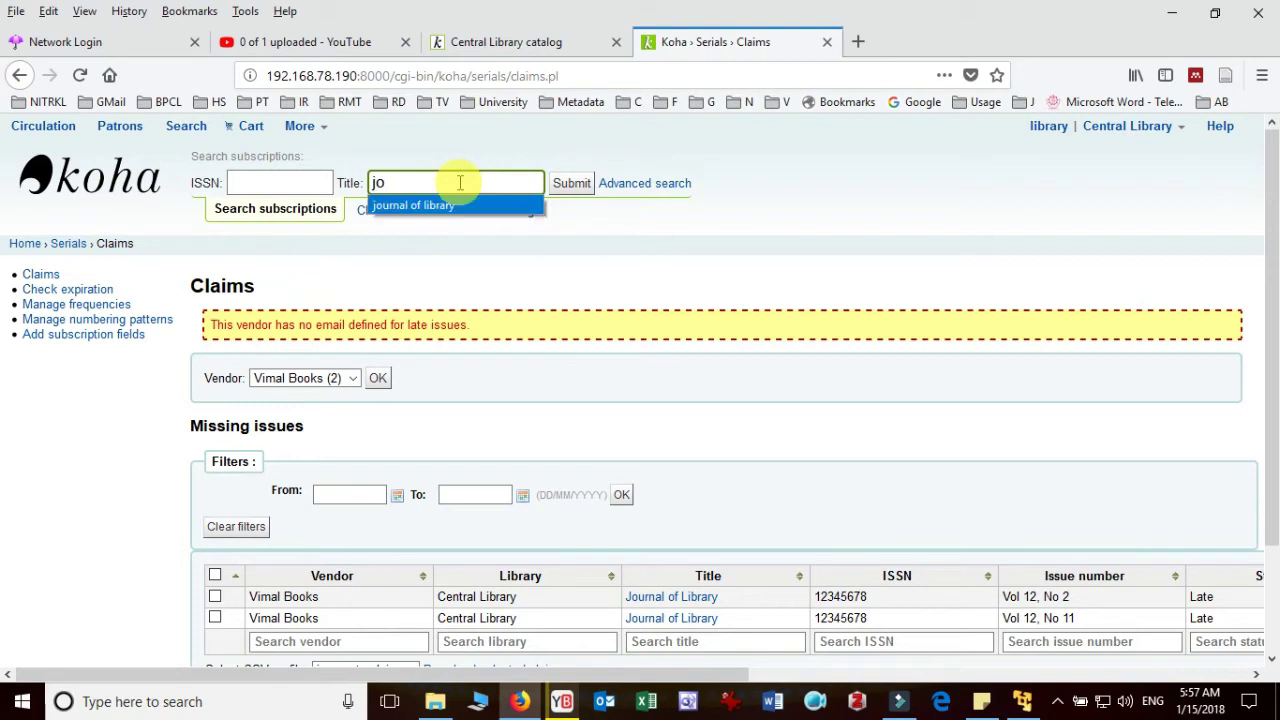
{"action": "key", "text": "Return"}
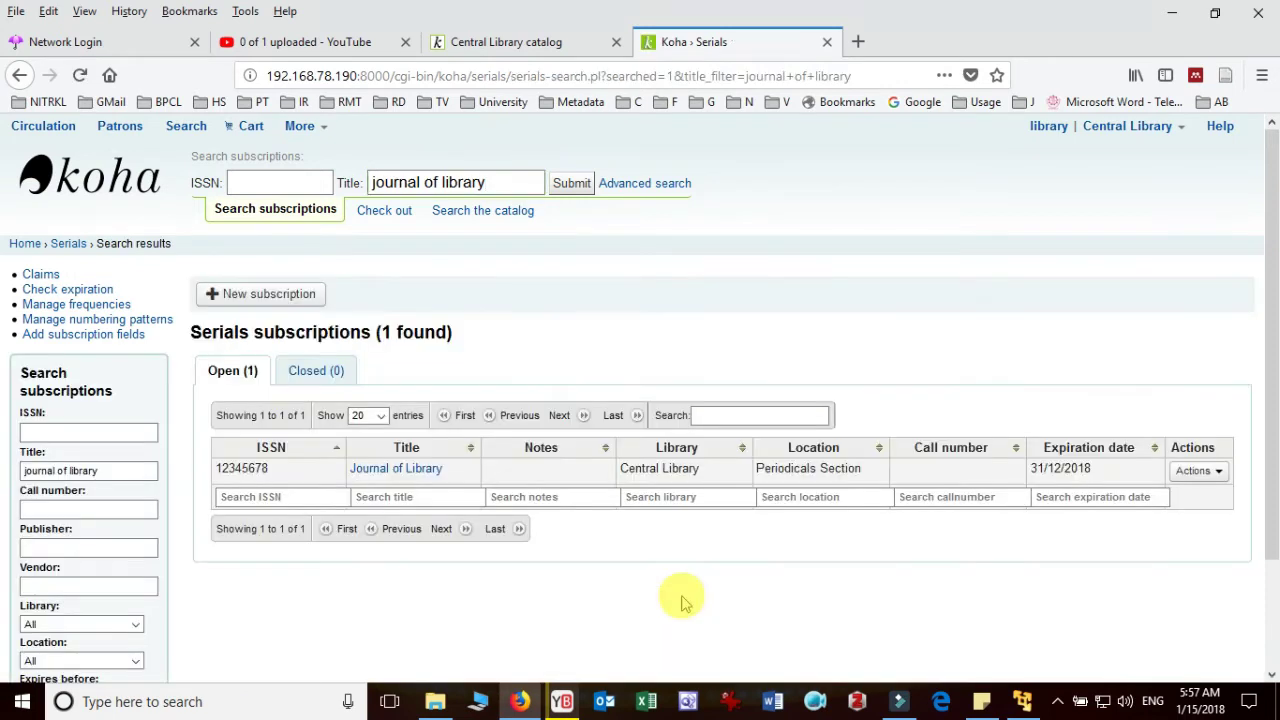
{"action": "left_click", "coordinate": [1218, 471]}
{"action": "left_click", "coordinate": [1188, 524]}
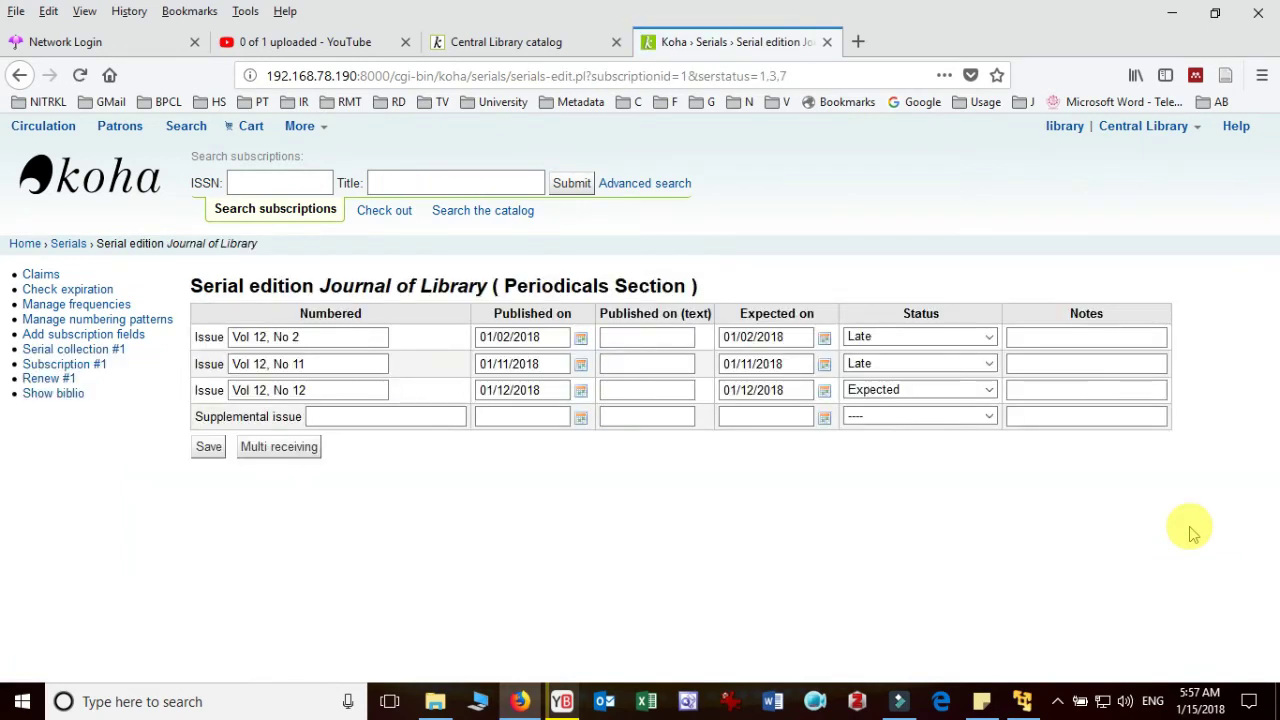
Step: Set the status of issues Vol 12, No 2, No 11 and No 12 to Arrived and save the serial edition
{"action": "left_click", "coordinate": [988, 366]}
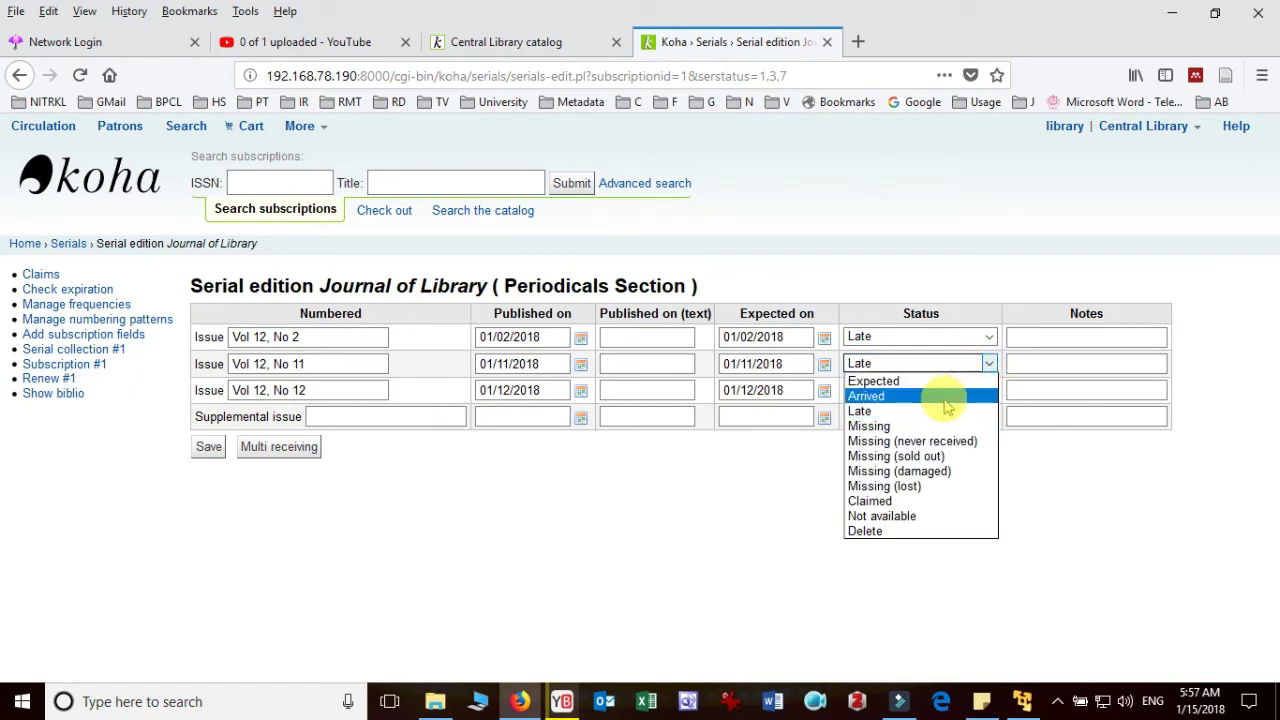
{"action": "left_click", "coordinate": [944, 398]}
{"action": "left_click", "coordinate": [987, 336]}
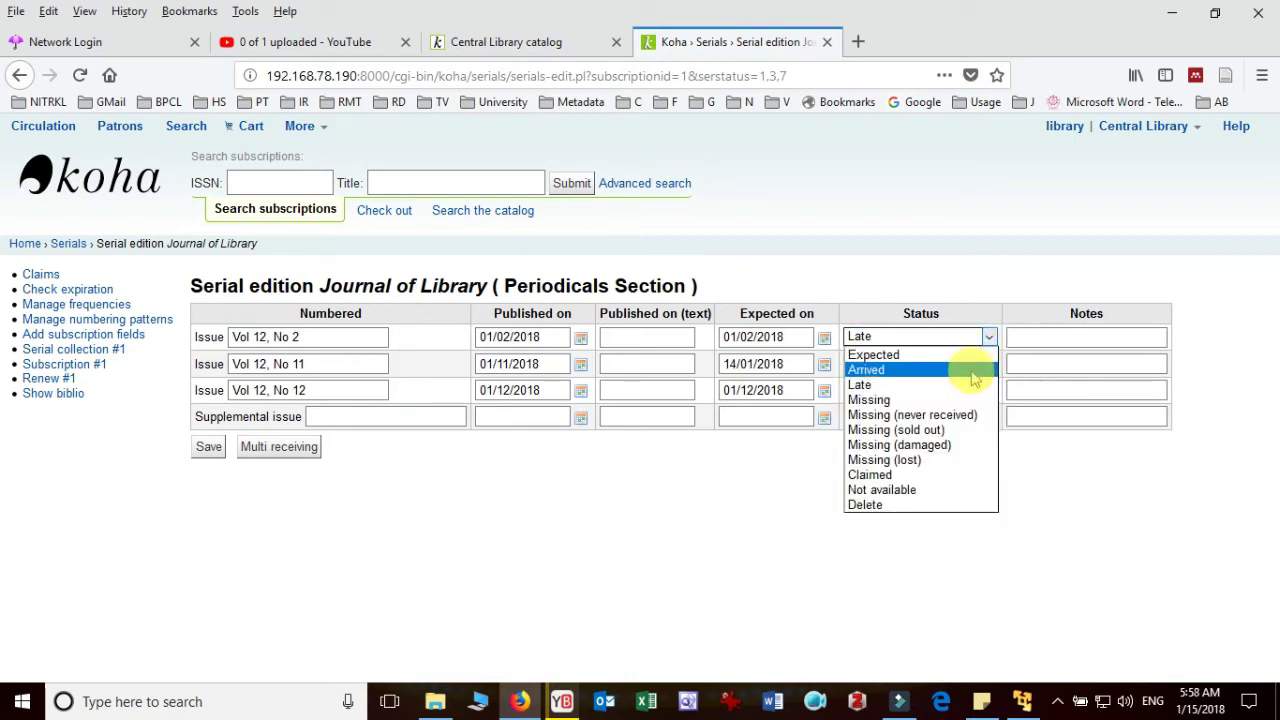
{"action": "left_click", "coordinate": [974, 370]}
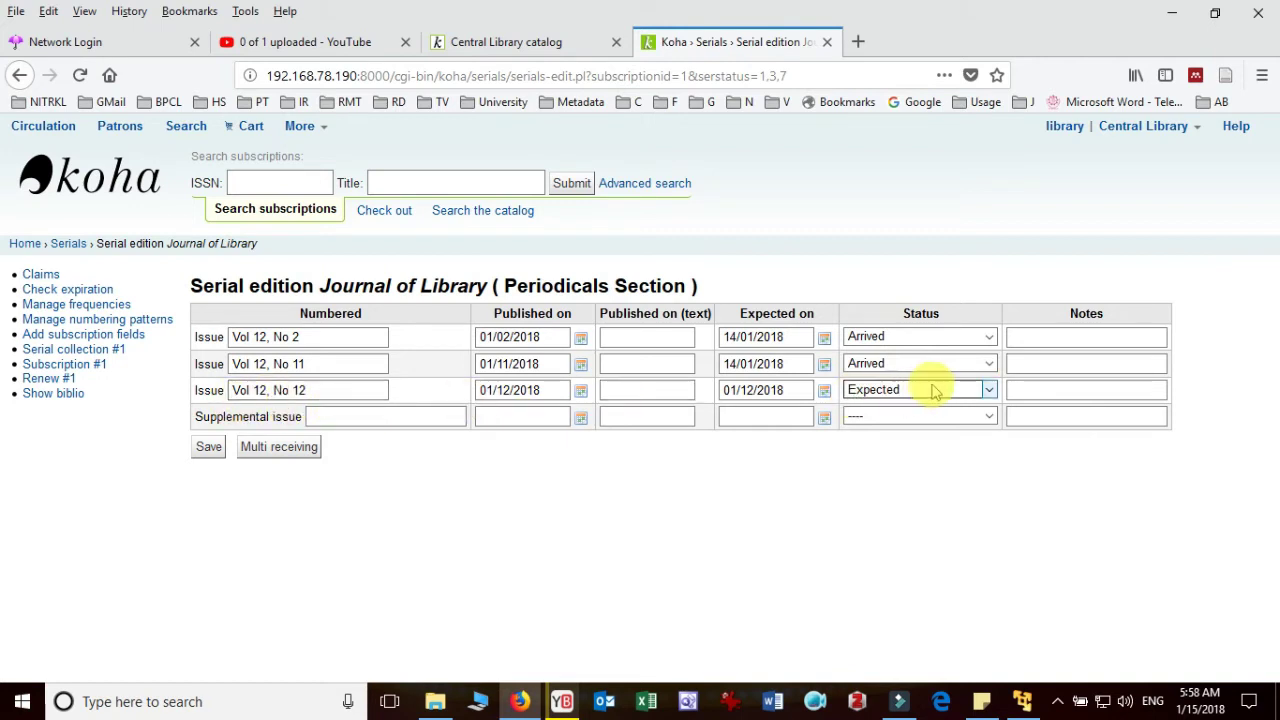
{"action": "left_click", "coordinate": [960, 398]}
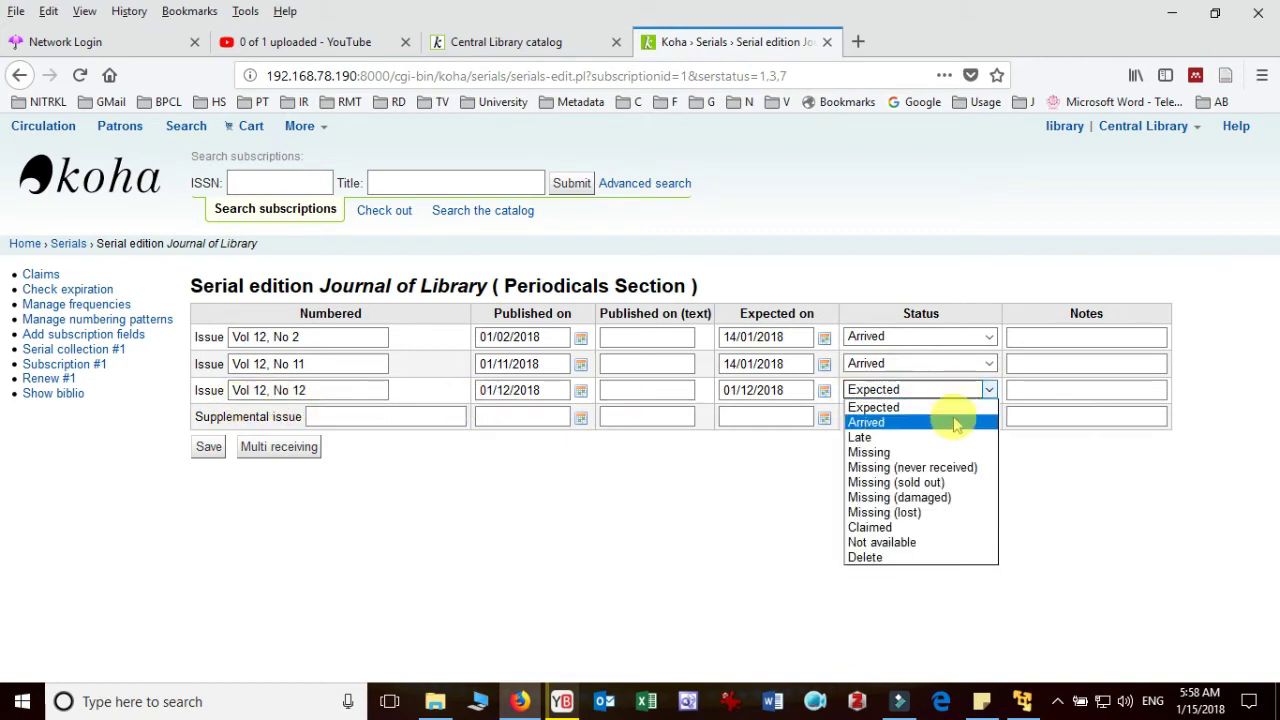
{"action": "left_click", "coordinate": [951, 420]}
{"action": "left_click", "coordinate": [616, 417]}
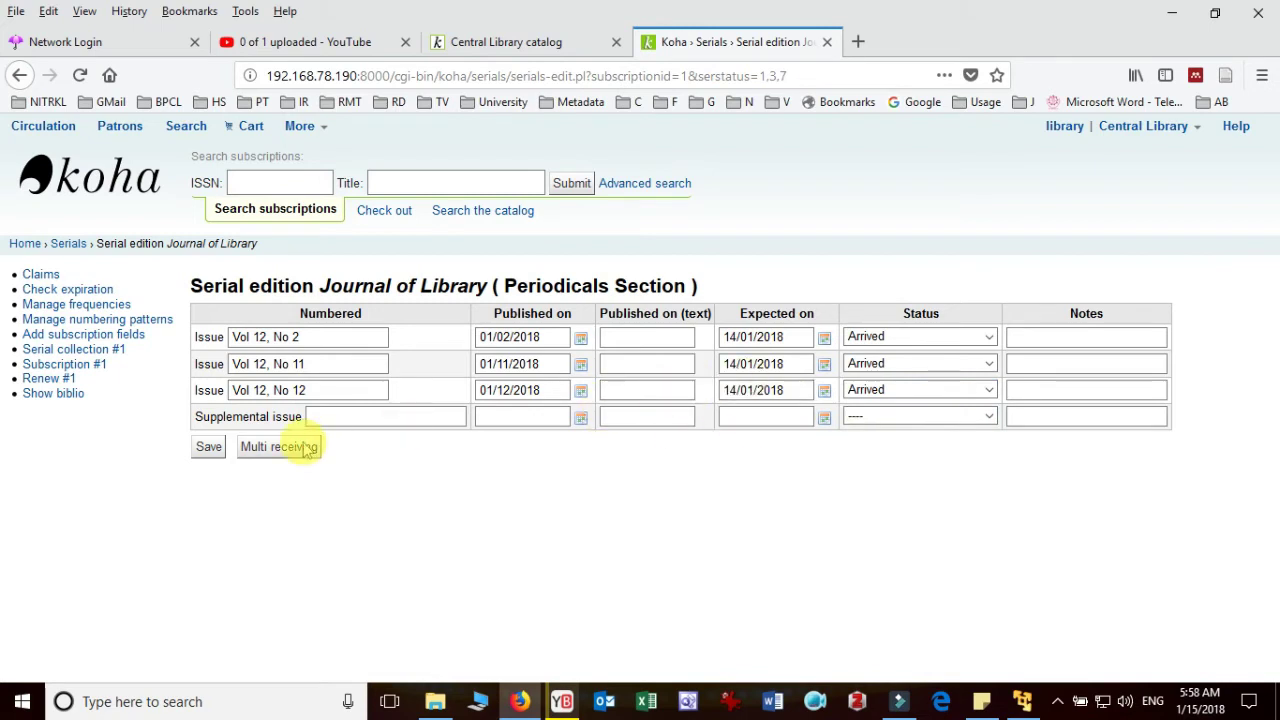
{"action": "left_click", "coordinate": [205, 449]}
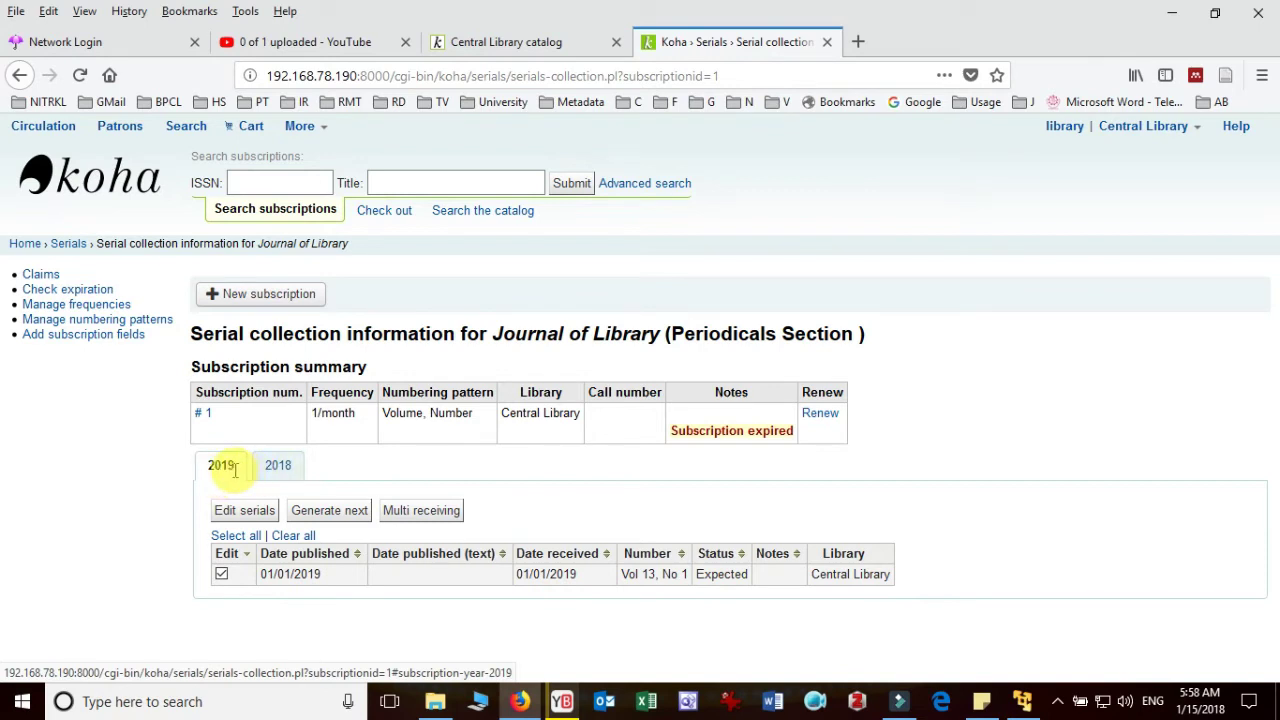
Step: Examine the 2018 issues of Journal of Library with their numbers and statuses, and the notes in the subscription summary
{"action": "left_click", "coordinate": [288, 466]}
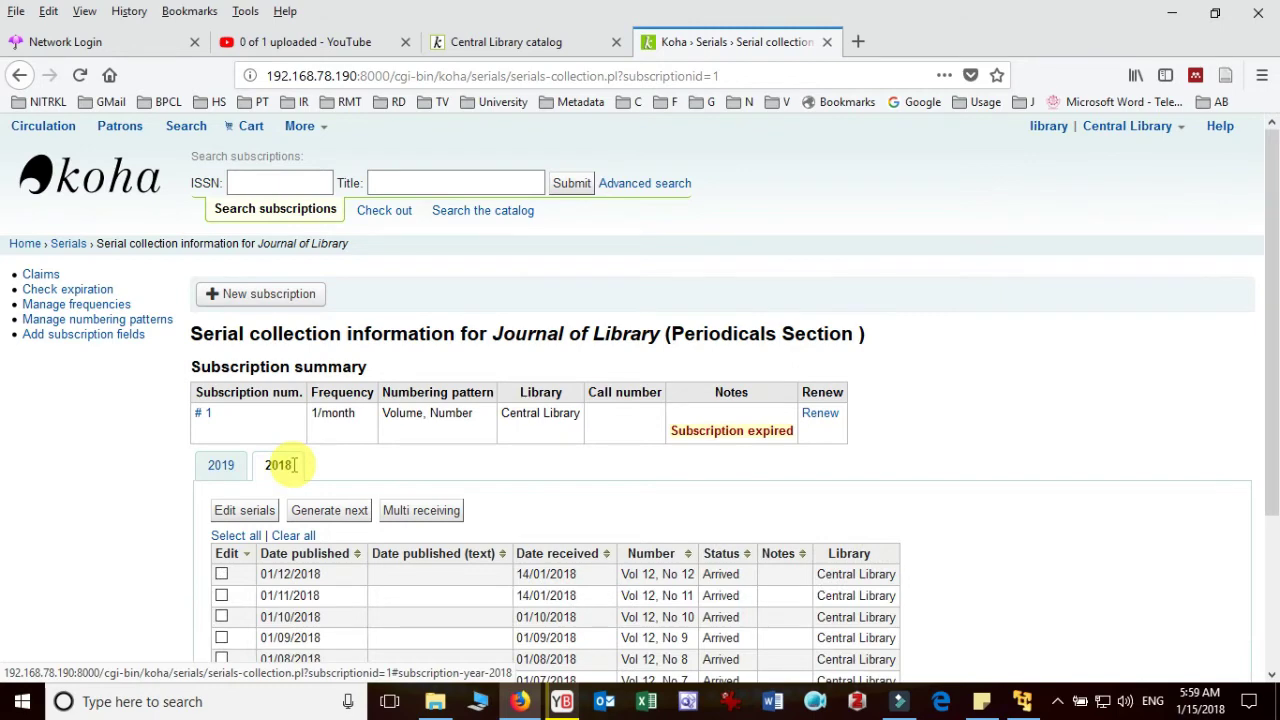
{"action": "scroll", "coordinate": [288, 462], "scroll_direction": "down", "scroll_amount": 2}
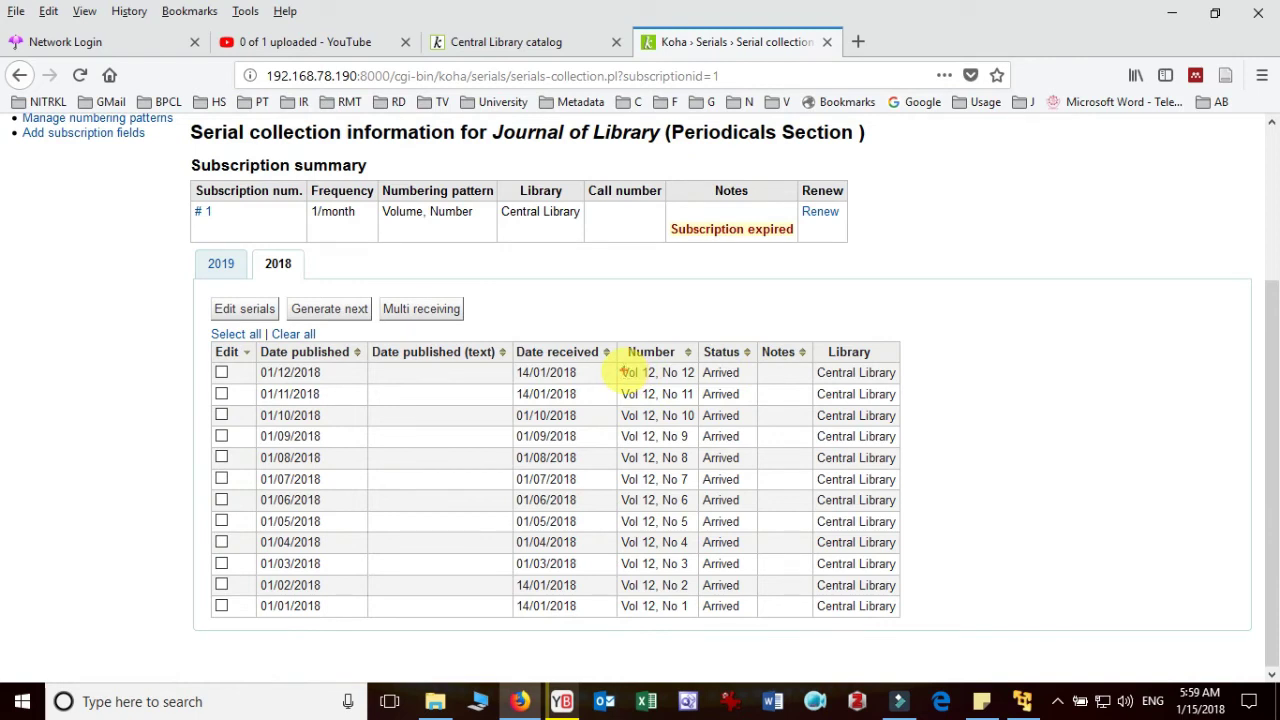
{"action": "mouse_move", "coordinate": [618, 360]}
{"action": "left_mouse_down"}
{"action": "mouse_move", "coordinate": [651, 381]}
{"action": "mouse_move", "coordinate": [689, 503]}
{"action": "mouse_move", "coordinate": [700, 610]}
{"action": "left_mouse_up"}
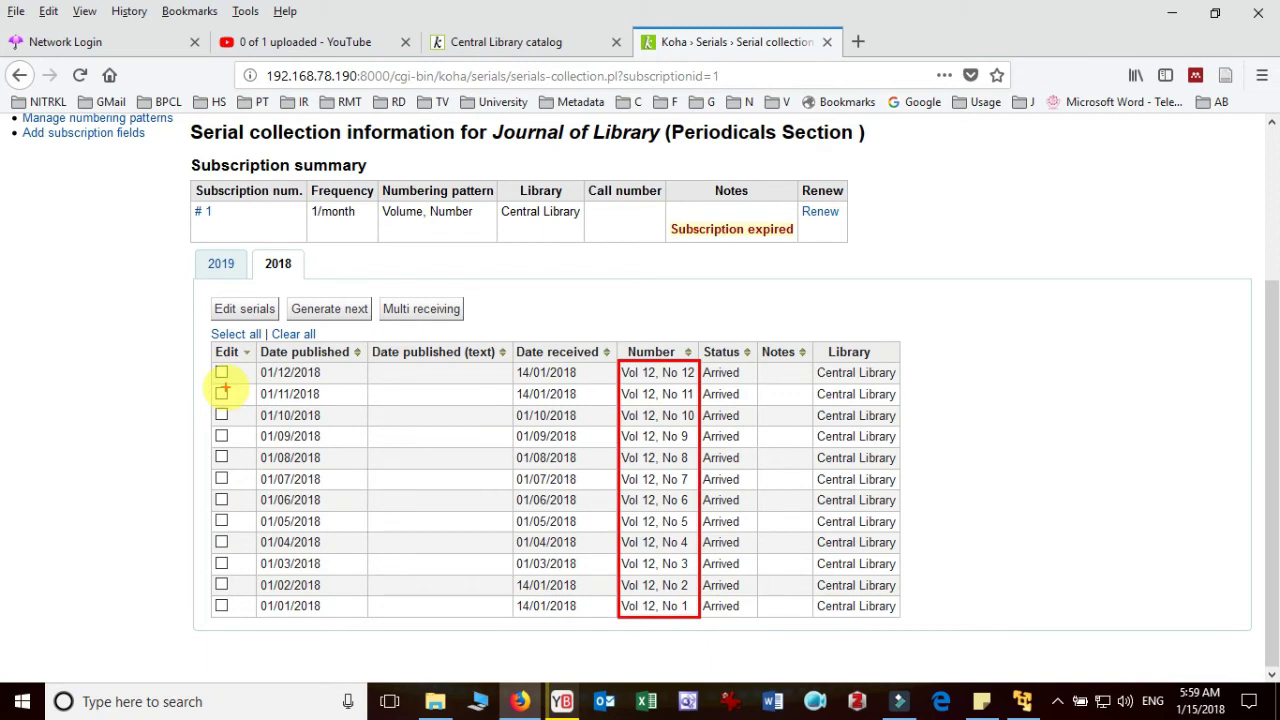
{"action": "left_click_drag", "start_coordinate": [185, 246], "coordinate": [249, 278]}
{"action": "key", "text": "e"}
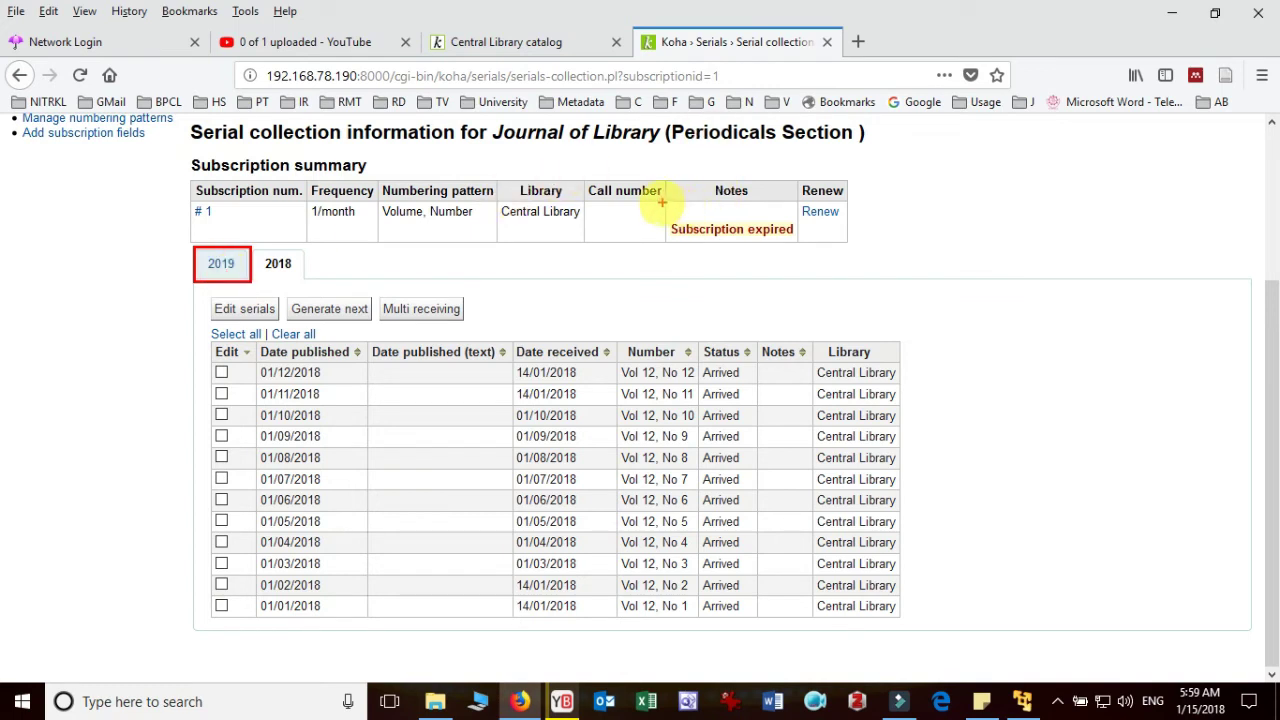
{"action": "left_click_drag", "start_coordinate": [660, 204], "coordinate": [800, 248]}
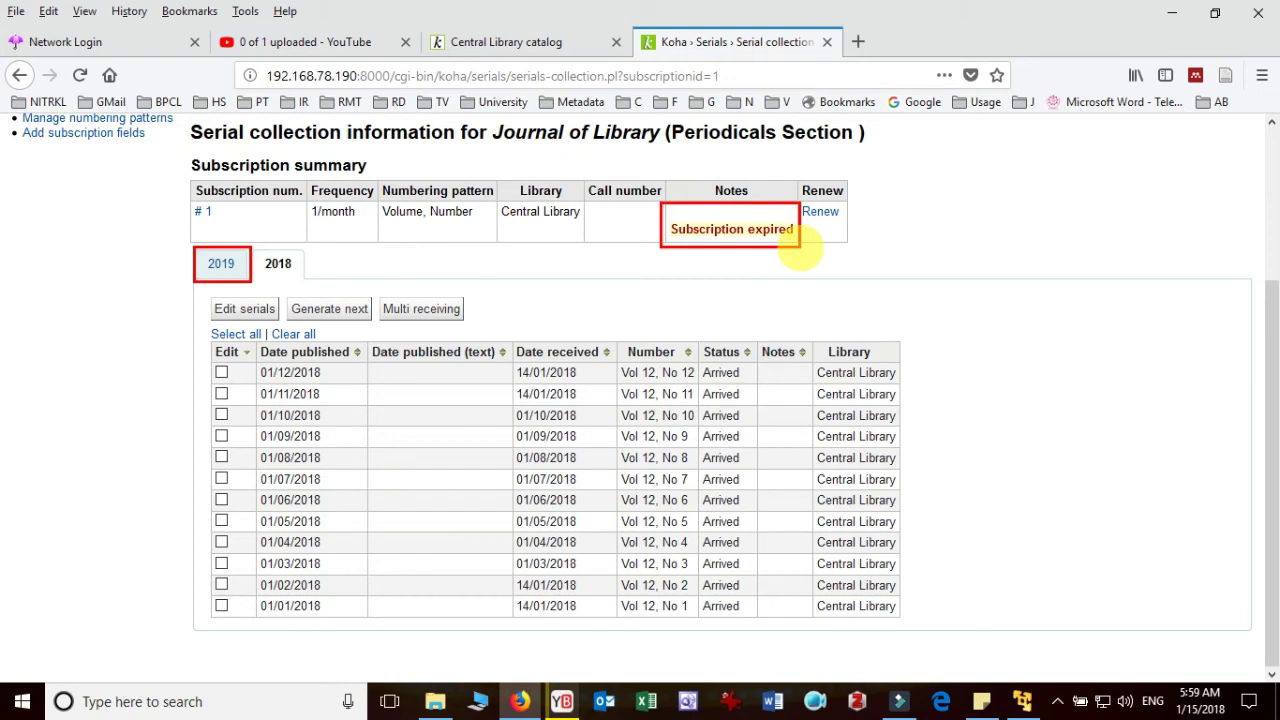
{"action": "key", "text": "e"}
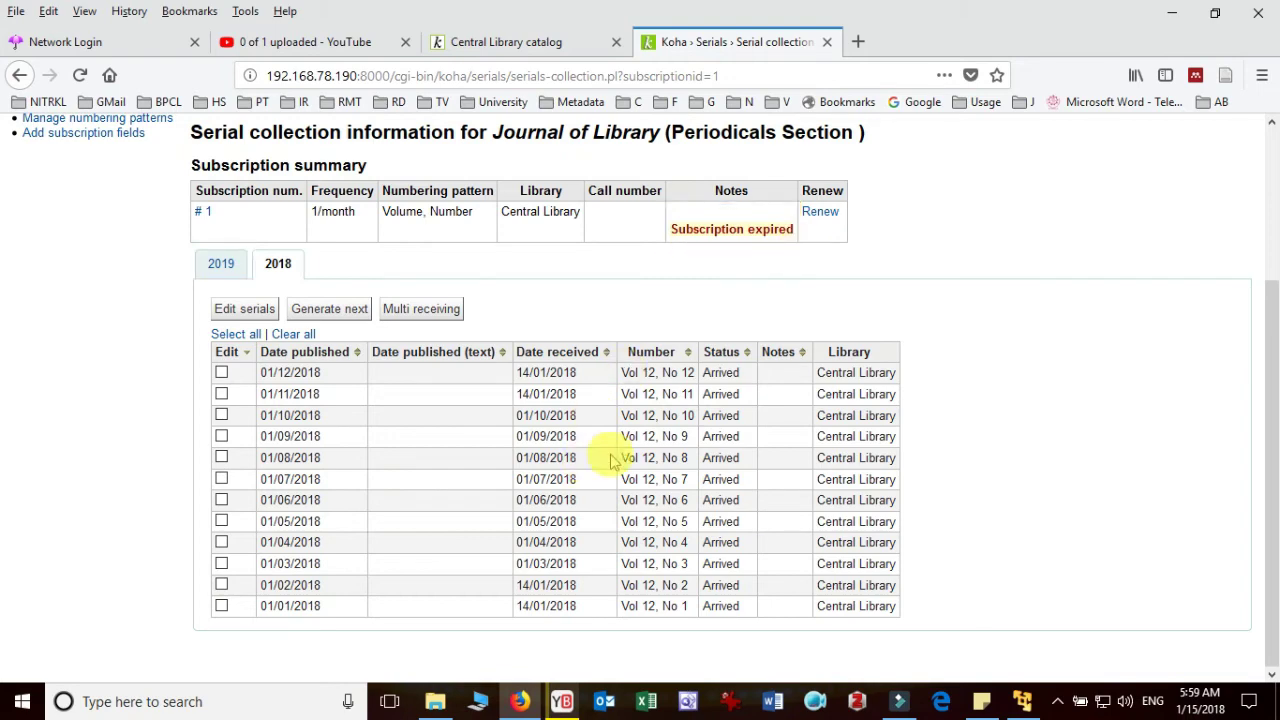
{"action": "scroll", "coordinate": [634, 451], "scroll_direction": "up", "scroll_amount": 2}
{"action": "scroll", "coordinate": [643, 459], "scroll_direction": "up", "scroll_amount": 2}
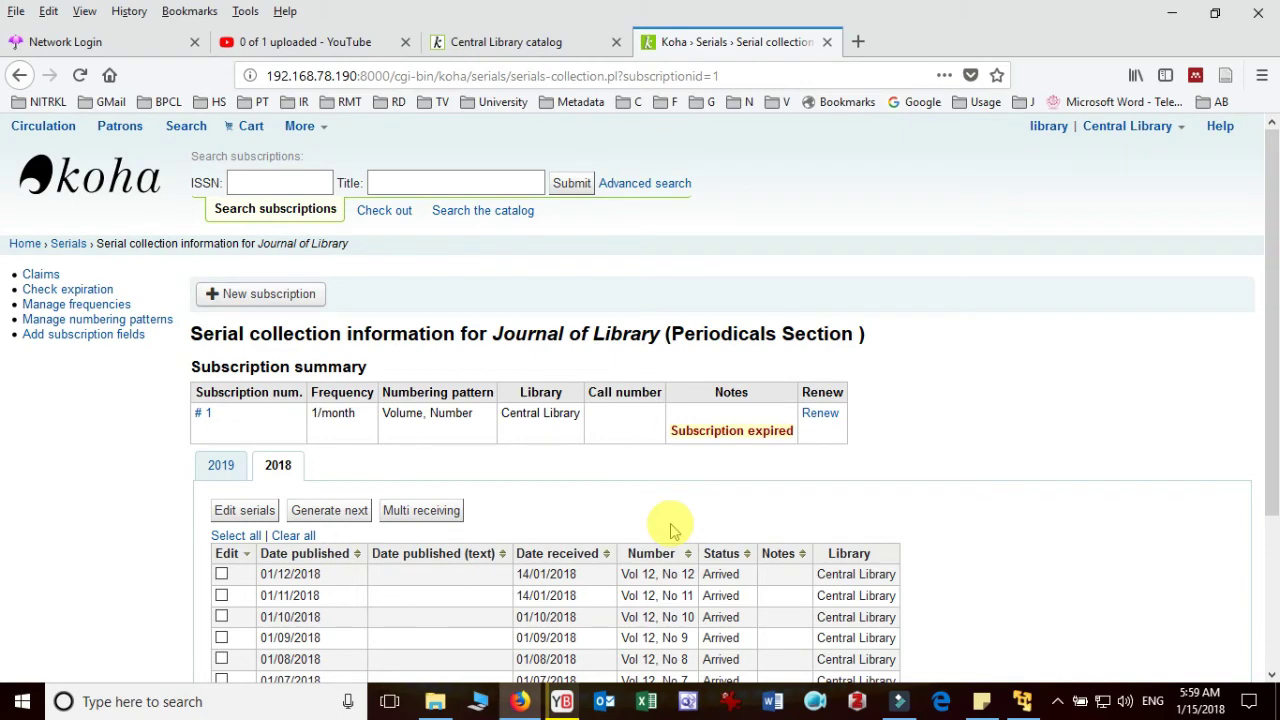
{"action": "scroll", "coordinate": [670, 530], "scroll_direction": "down", "scroll_amount": 3}
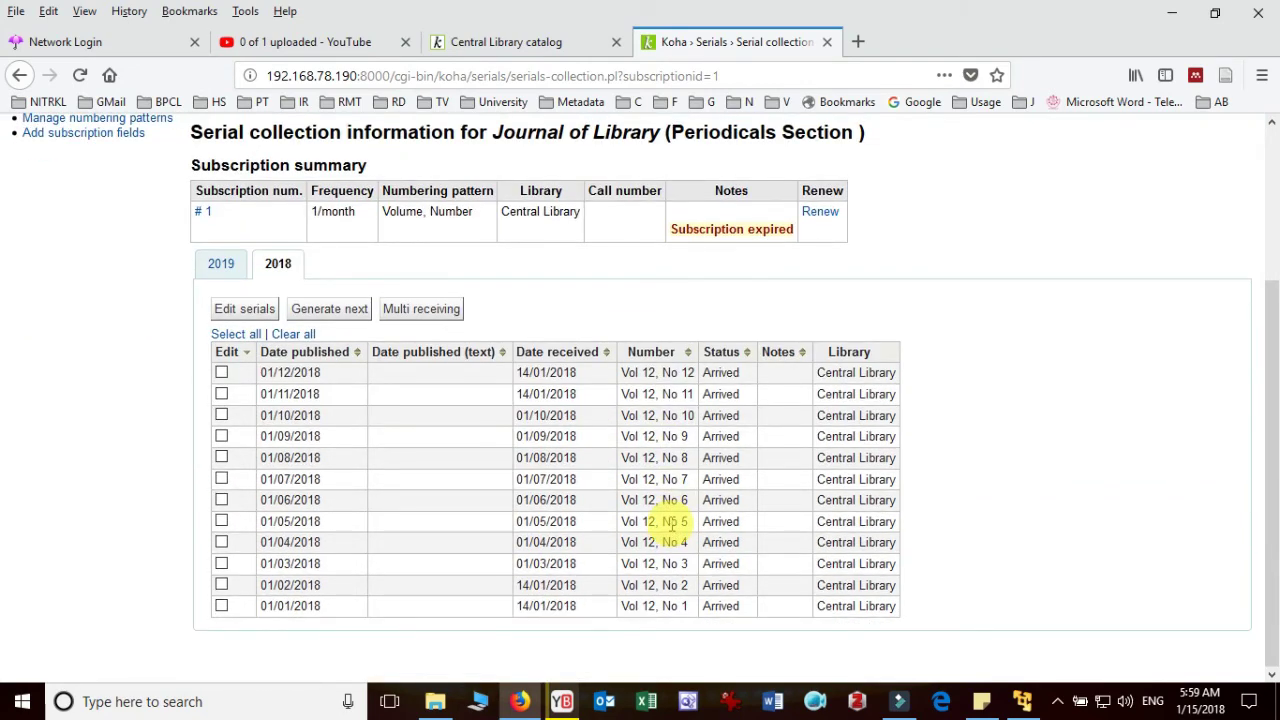
{"action": "scroll", "coordinate": [672, 527], "scroll_direction": "up", "scroll_amount": 2}
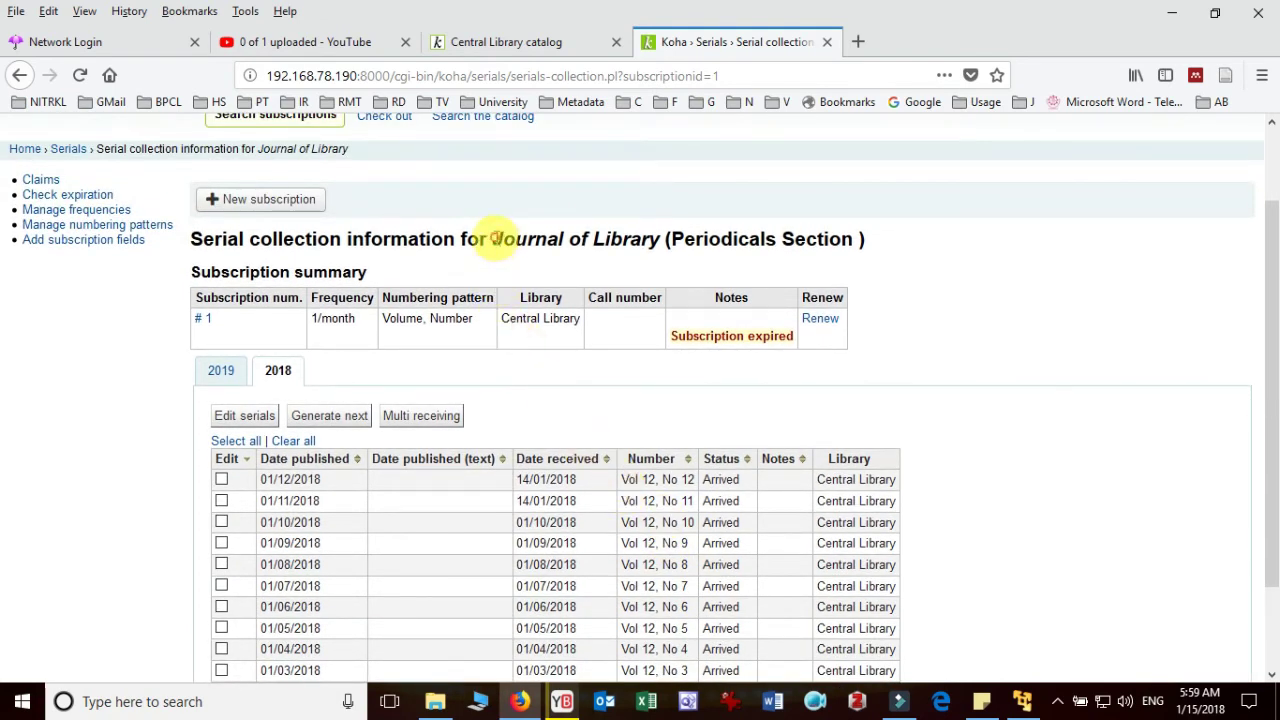
{"action": "left_click_drag", "start_coordinate": [491, 240], "coordinate": [674, 243]}
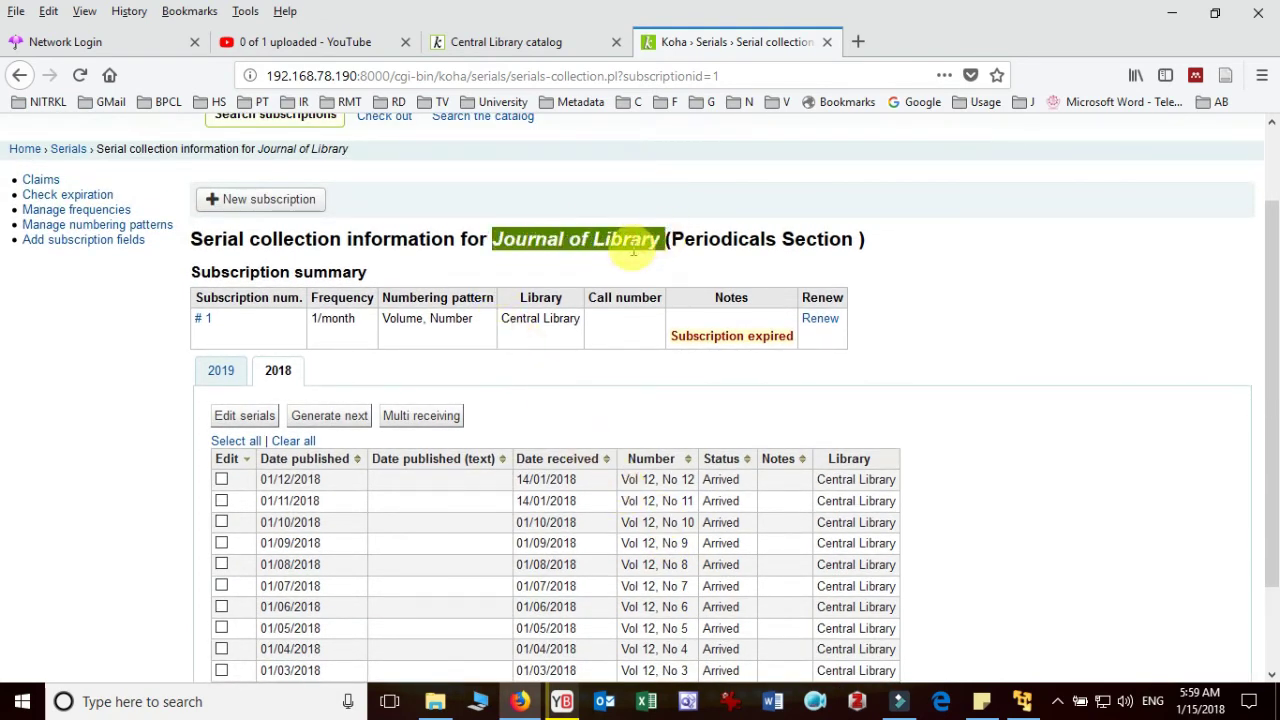
{"action": "left_click", "coordinate": [834, 349]}
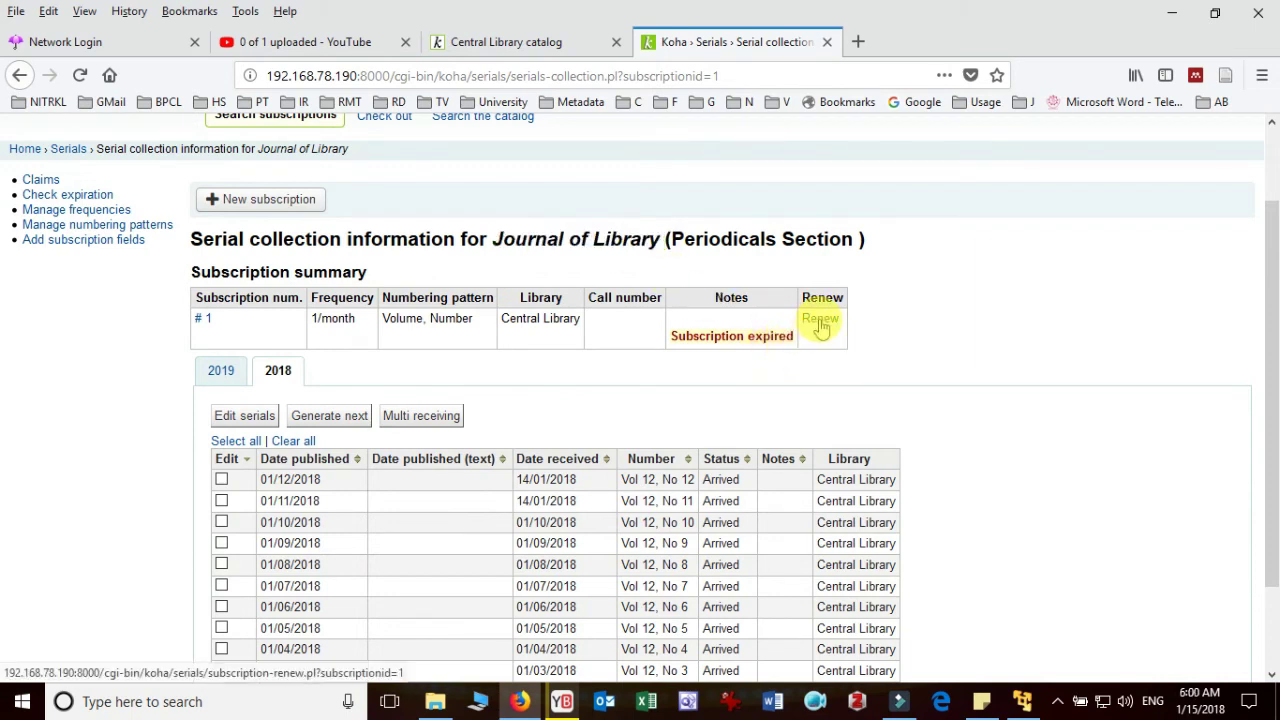
Step: Renew the Journal of Library subscription with start date 31/12/2018 and a length of 12 numbers
{"action": "left_click", "coordinate": [820, 320]}
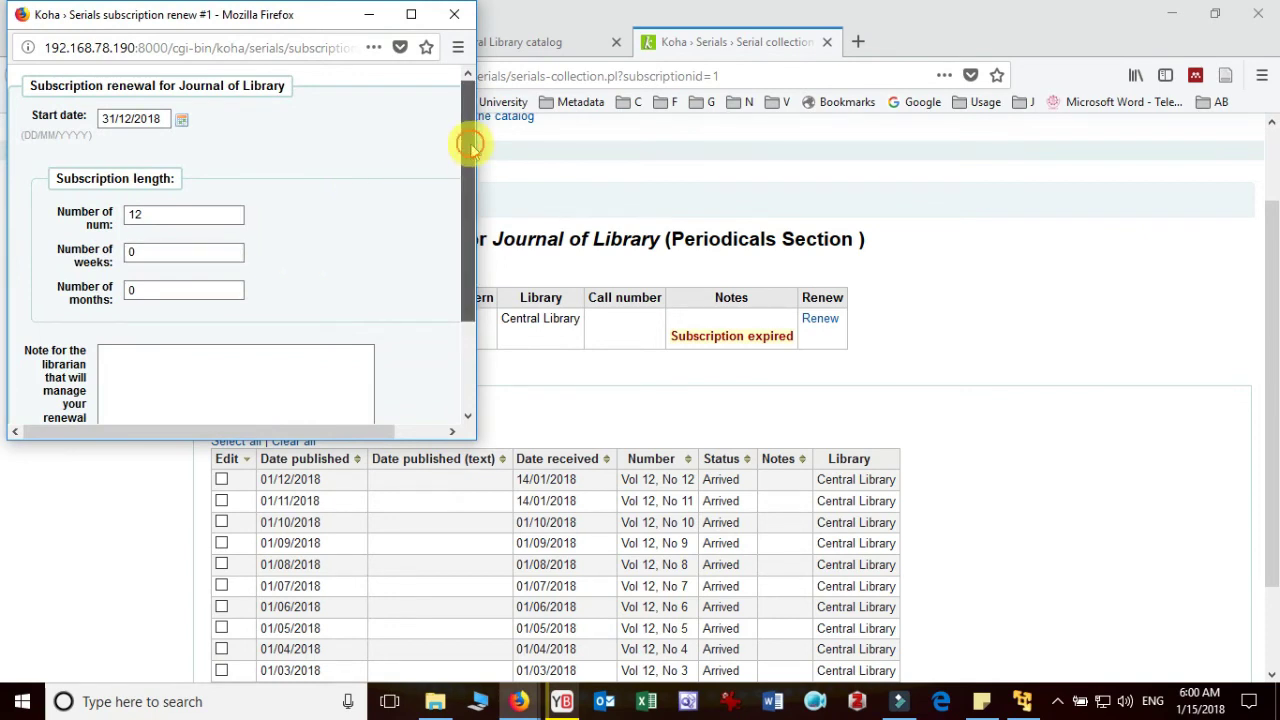
{"action": "left_click_drag", "start_coordinate": [470, 145], "coordinate": [457, 271]}
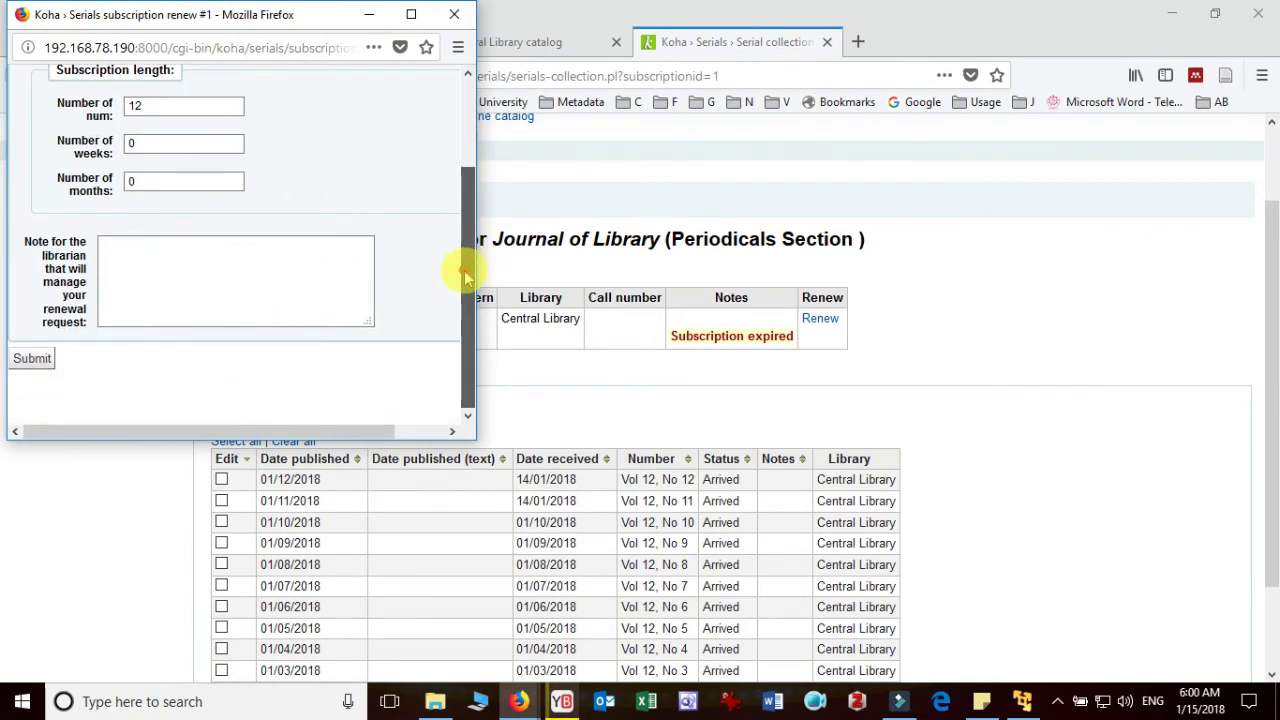
{"action": "left_click", "coordinate": [33, 359]}
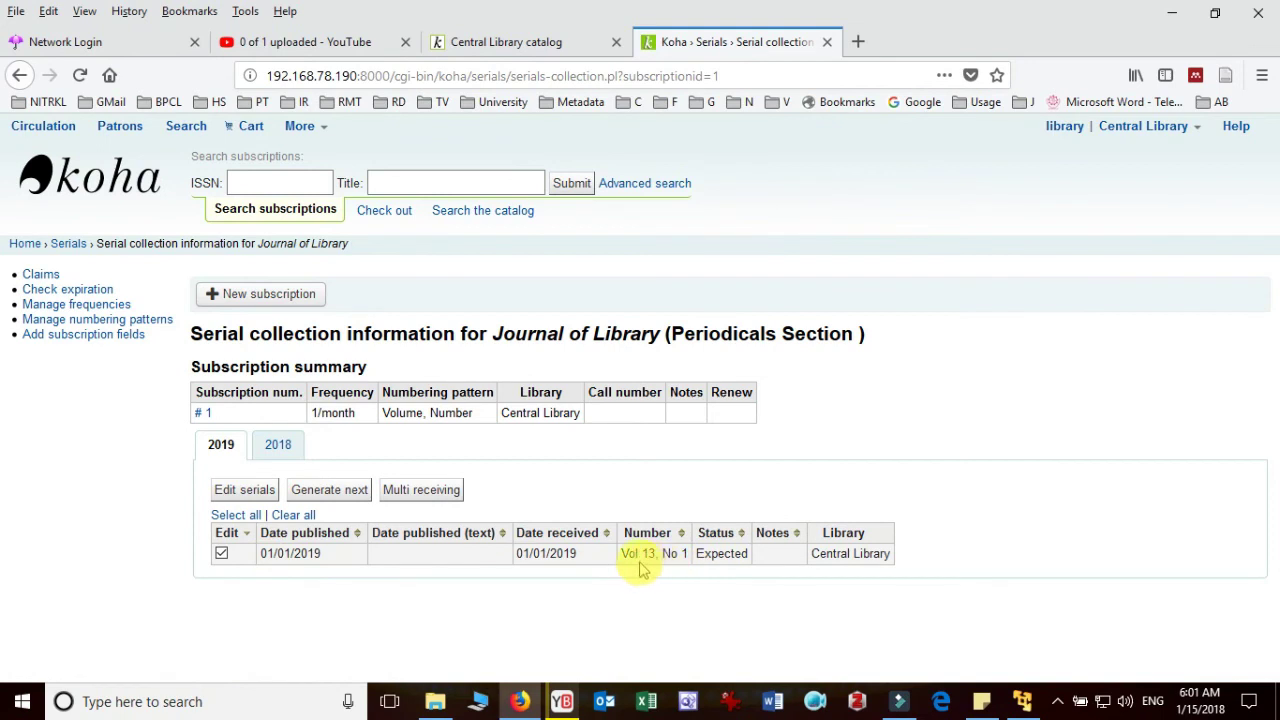
{"action": "left_click_drag", "start_coordinate": [622, 555], "coordinate": [654, 556]}
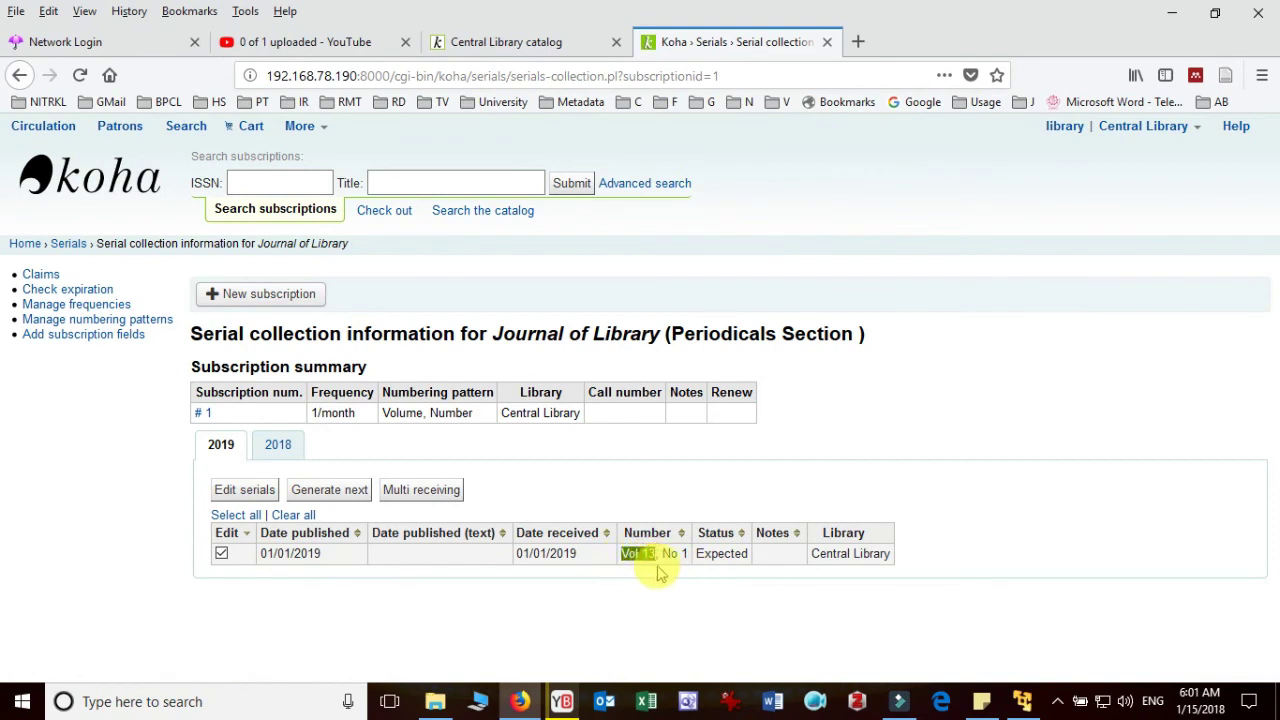